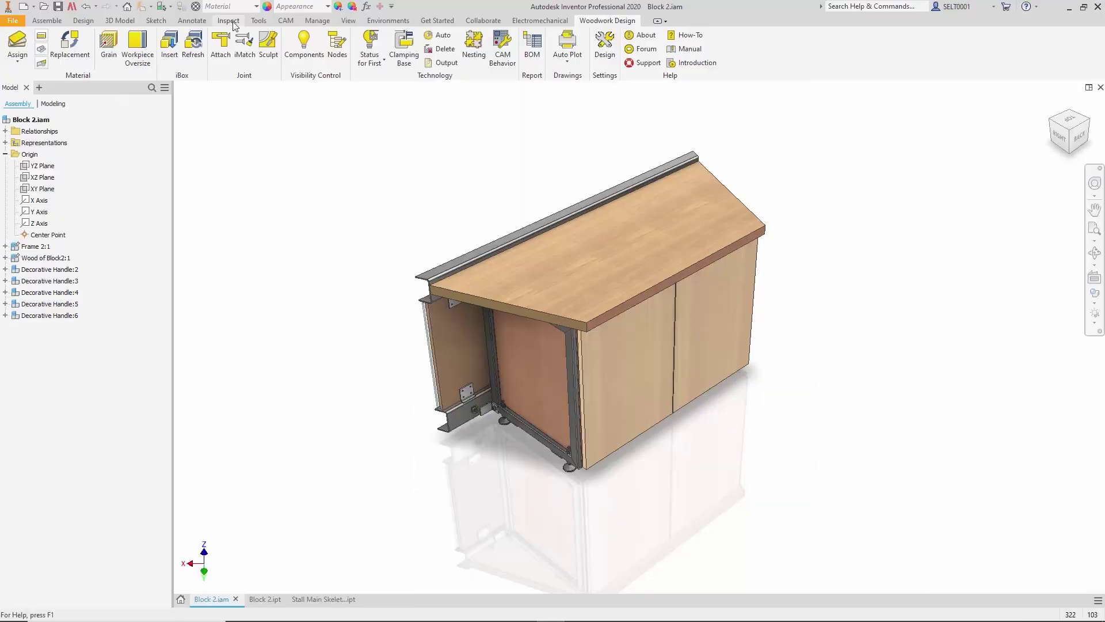
# Run an interference analysis with the Frame 2 and Wood of Block2 subassemblies in the first selection set.
pyautogui.click(228, 20)
pyautogui.click(19, 45)
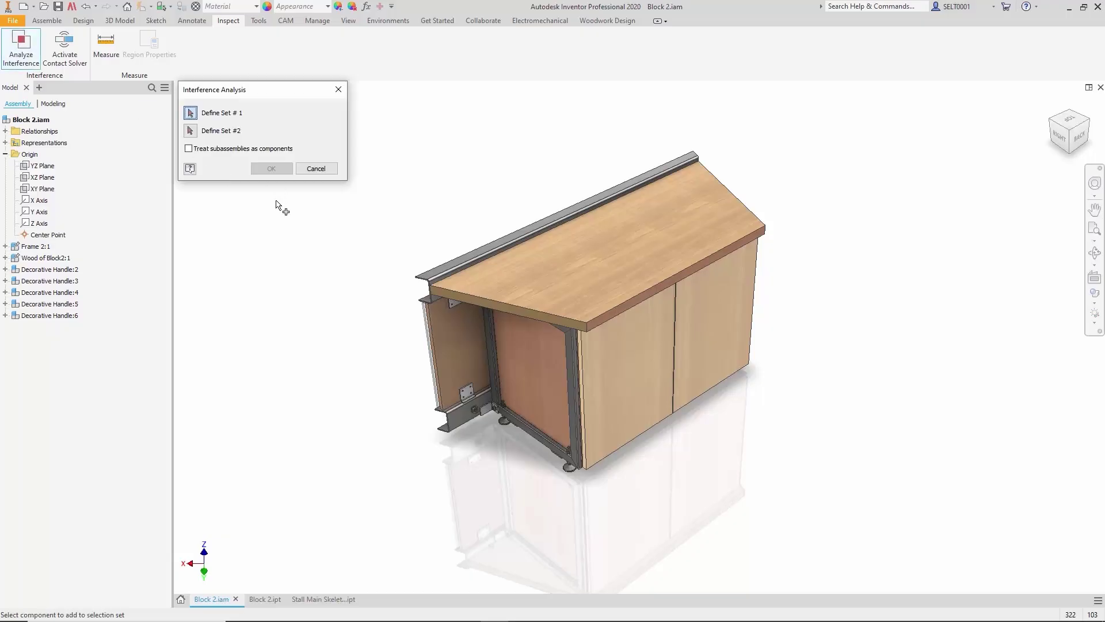
pyautogui.click(450, 262)
pyautogui.click(431, 323)
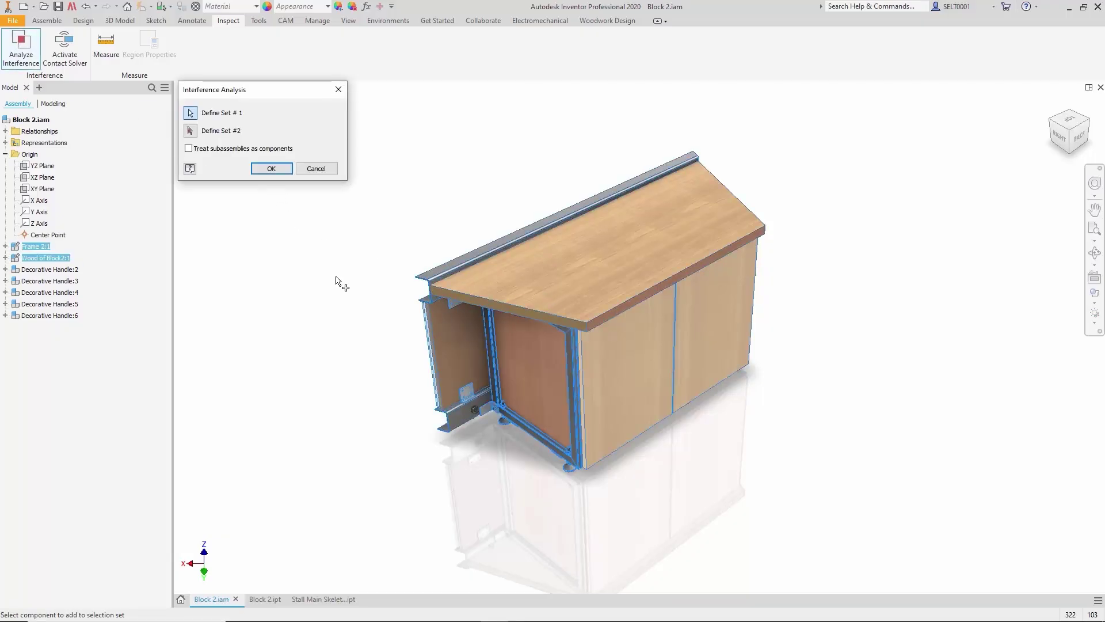
pyautogui.click(271, 168)
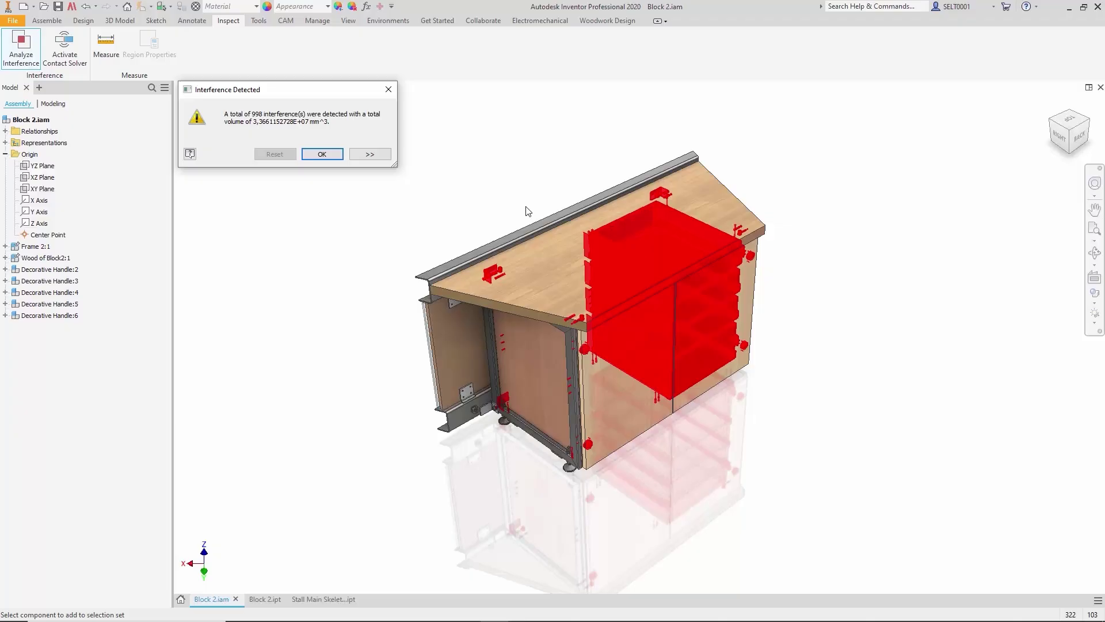
# Examine the highlighted interferences on the model and their detailed list, and close the report.
pyautogui.scroll(5, 525, 211)
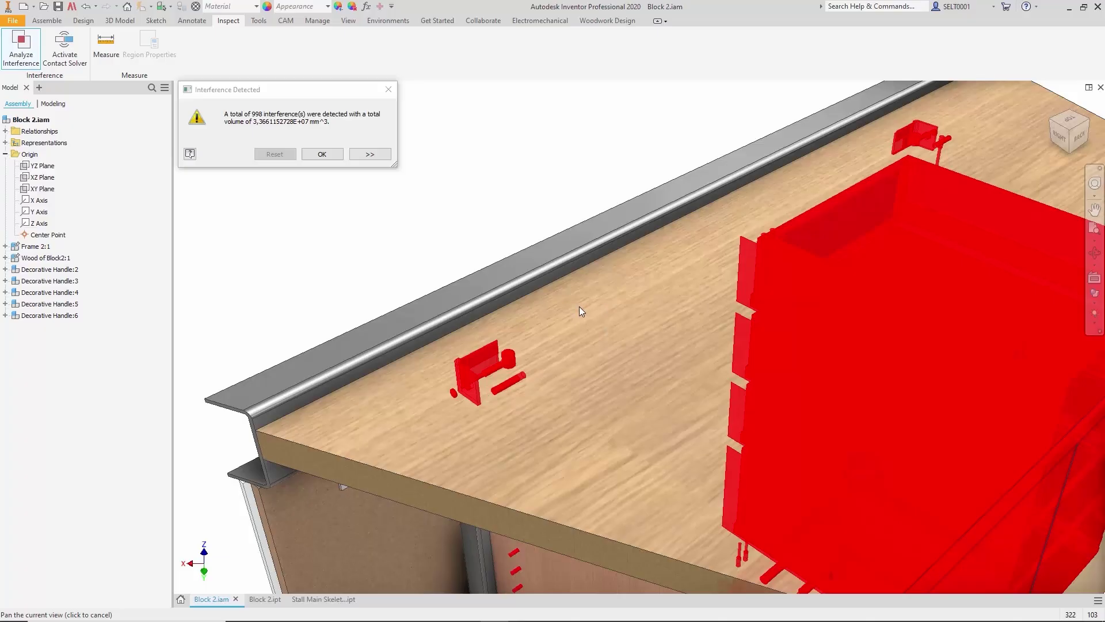
pyautogui.click(370, 153)
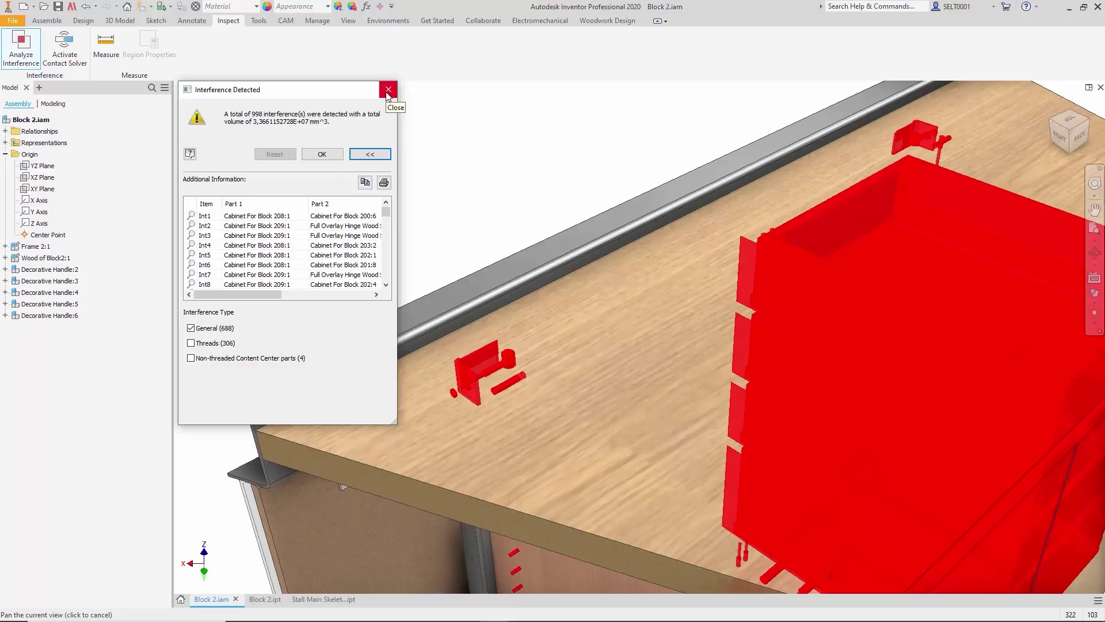
pyautogui.click(387, 90)
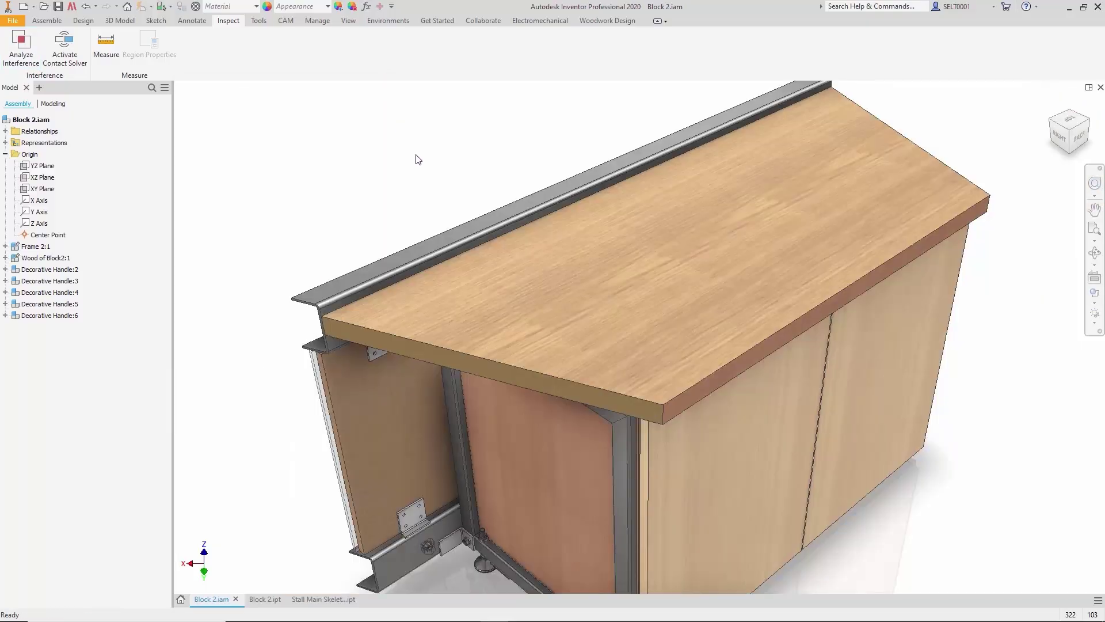
# Make the Counter top transparent within the Wood of Block2 subassembly, removing the design view associativity.
pyautogui.doubleClick(522, 304)
pyautogui.rightClick(540, 241)
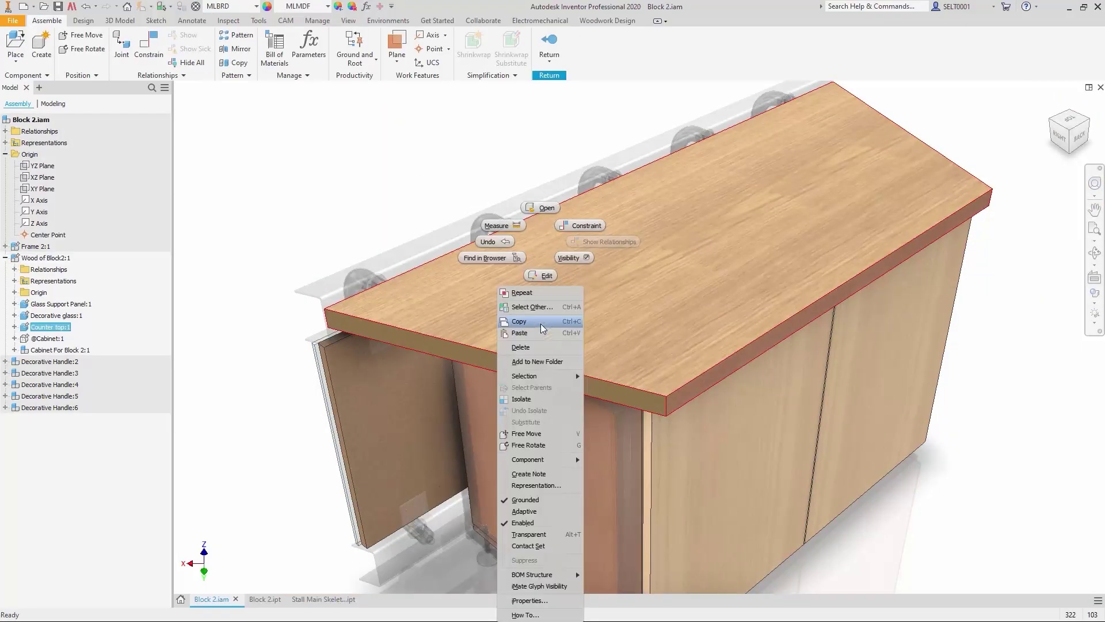
pyautogui.click(529, 535)
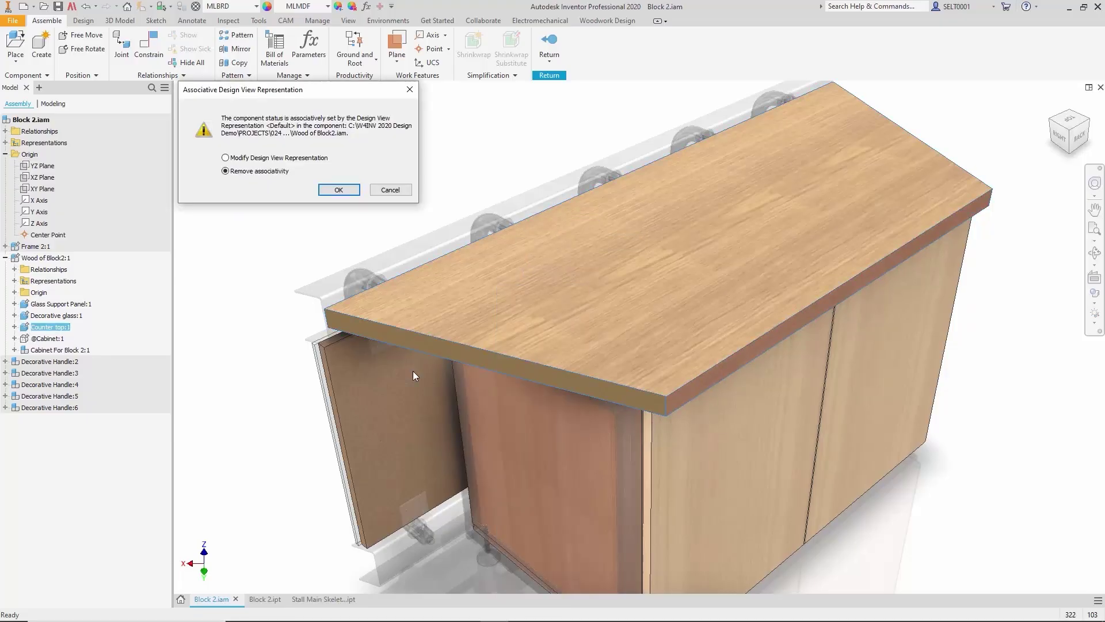
pyautogui.click(339, 193)
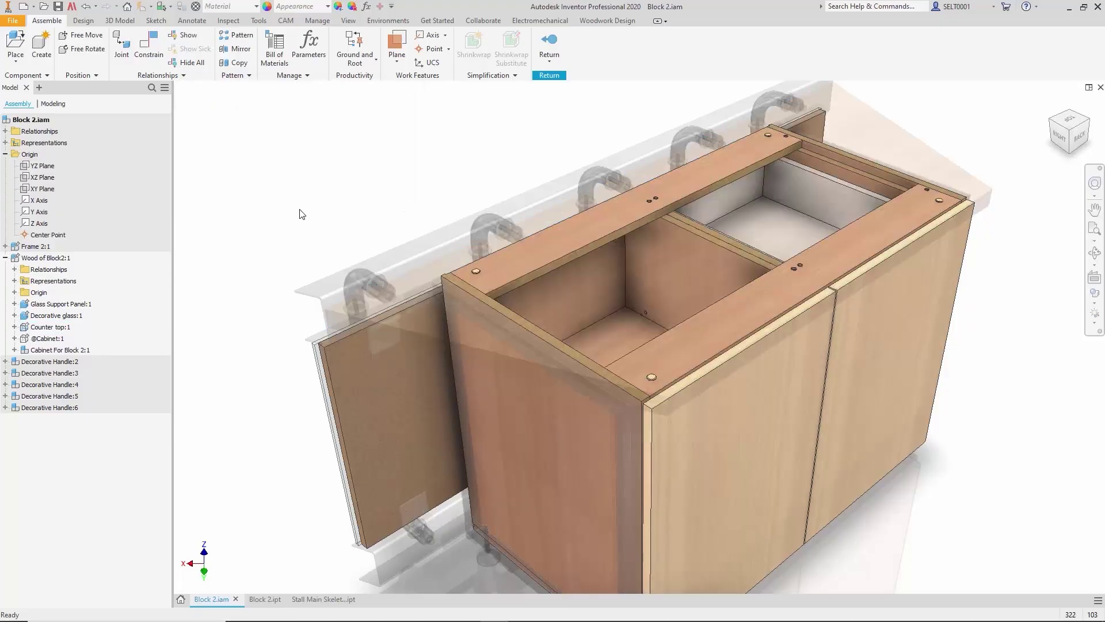
# Make the Left Door and Right Door of the cabinet transparent and return to the top-level assembly.
pyautogui.click(698, 447)
pyautogui.rightClick(781, 398)
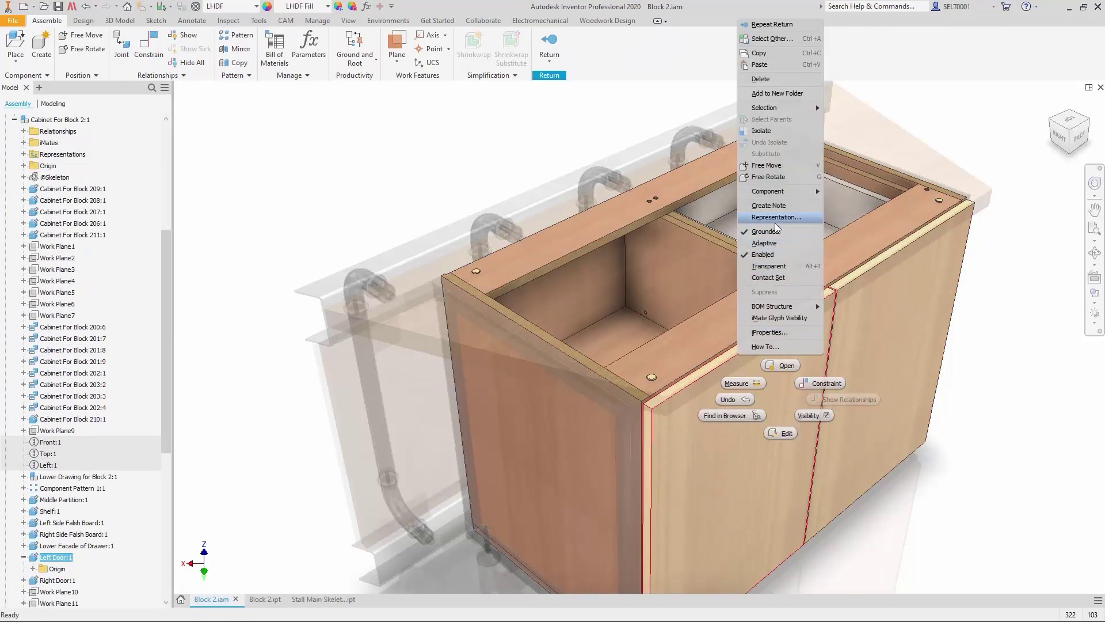
pyautogui.click(768, 266)
pyautogui.rightClick(861, 242)
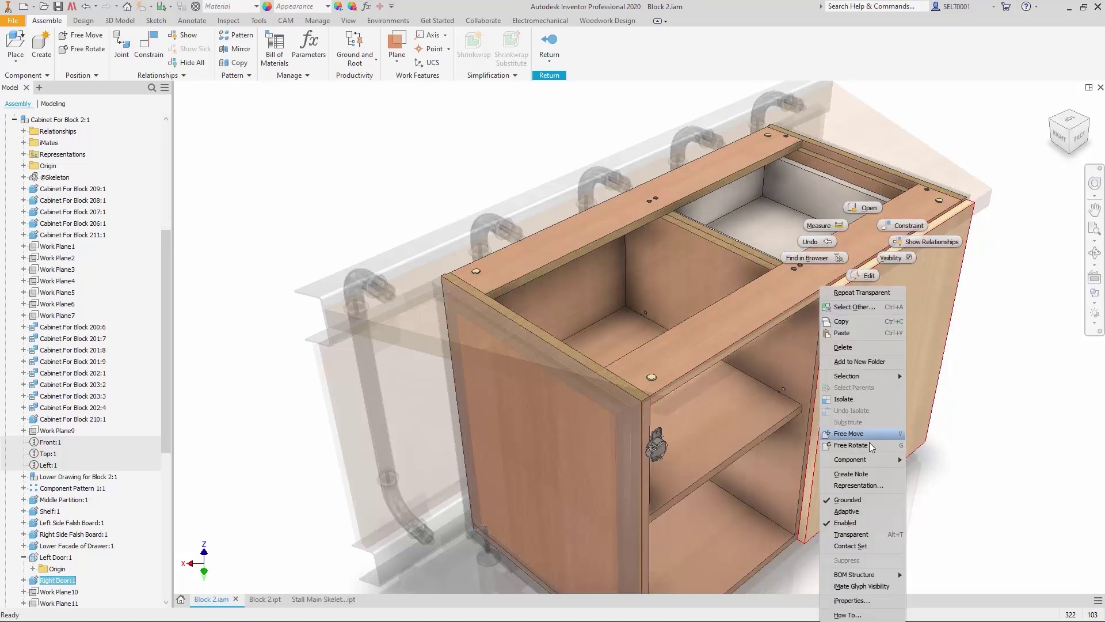
pyautogui.click(854, 536)
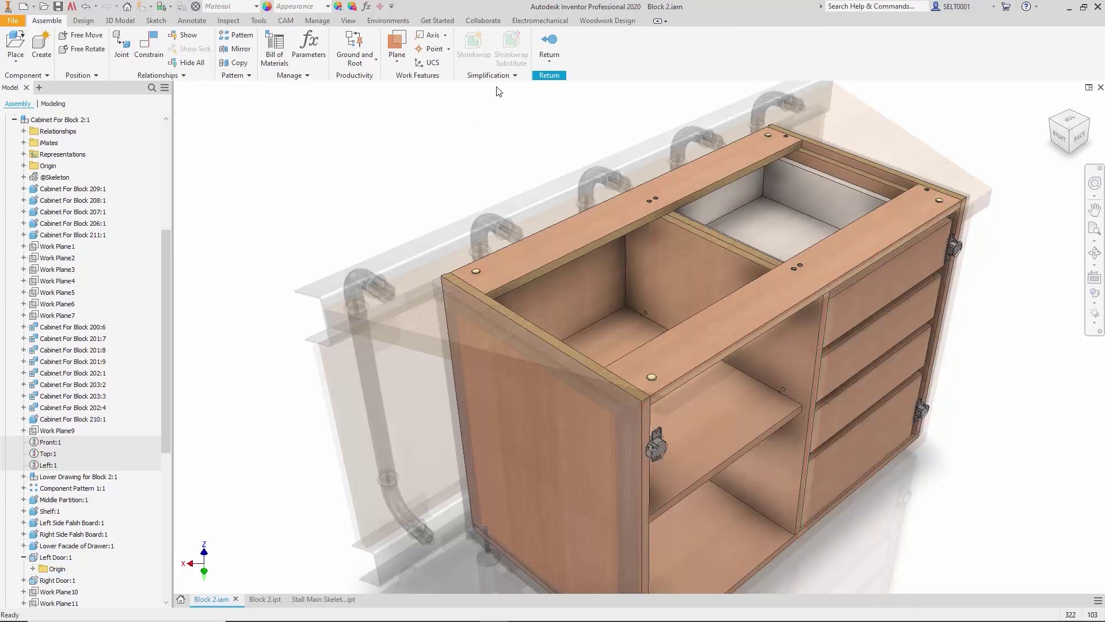
pyautogui.click(549, 59)
pyautogui.click(568, 129)
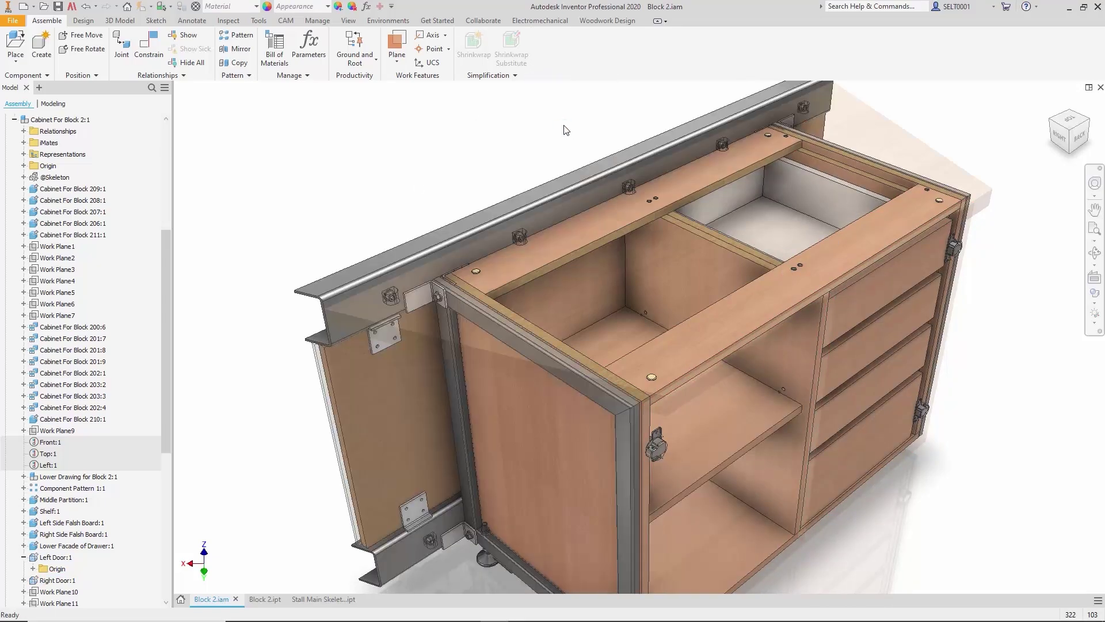
# Examine from above and at an angle where the cabinet's top rail meets the steel rail and corner bracket.
pyautogui.click(1072, 121)
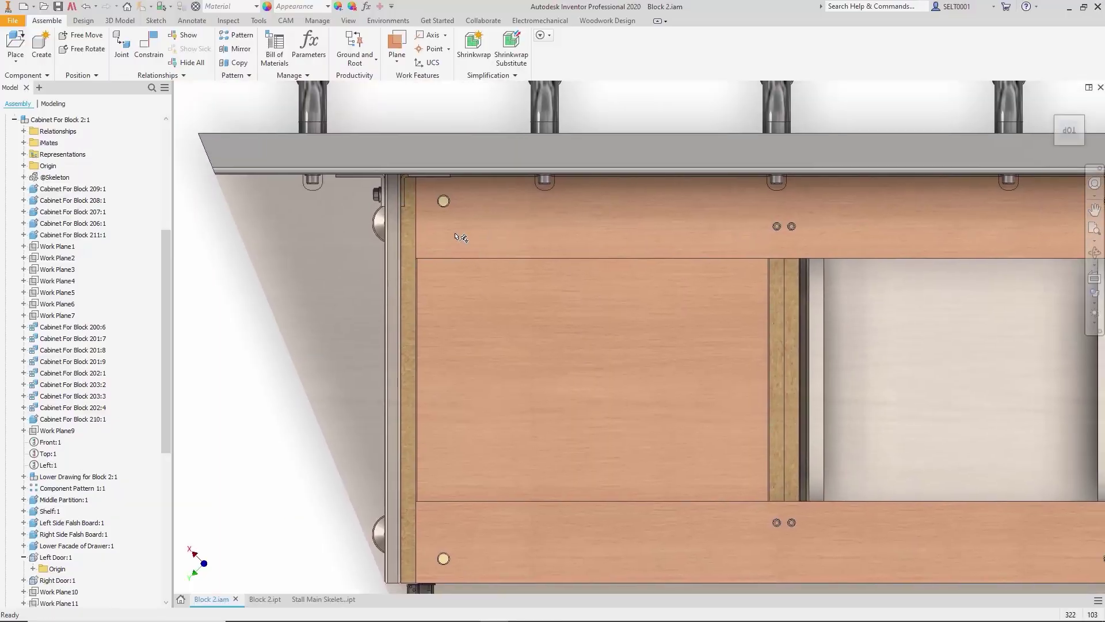
pyautogui.scroll(3, 423, 204)
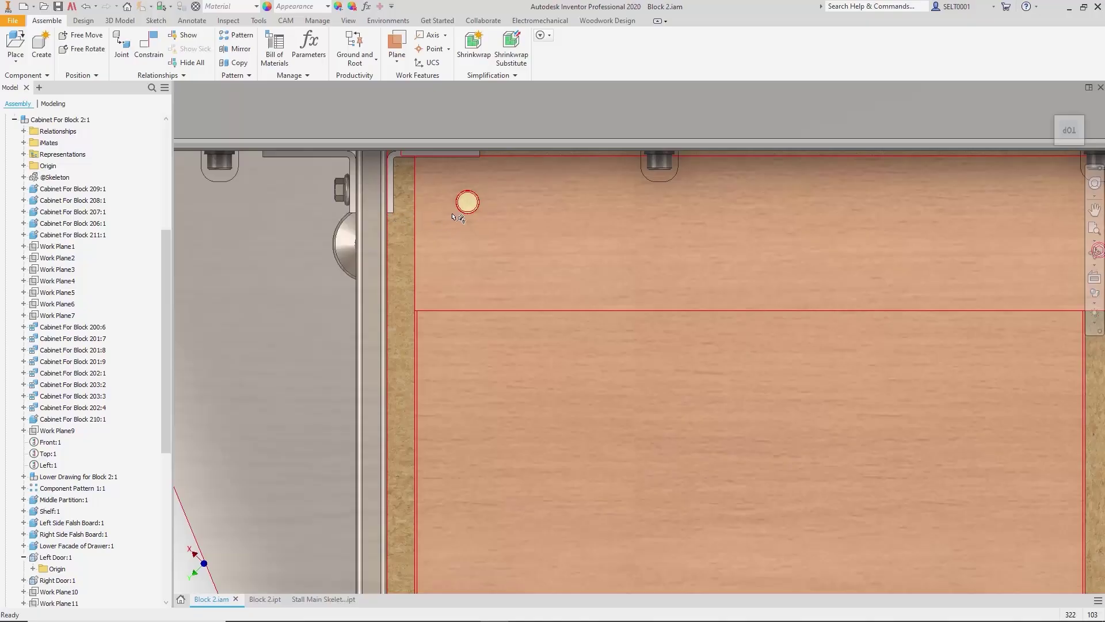
pyautogui.scroll(-5, 467, 204)
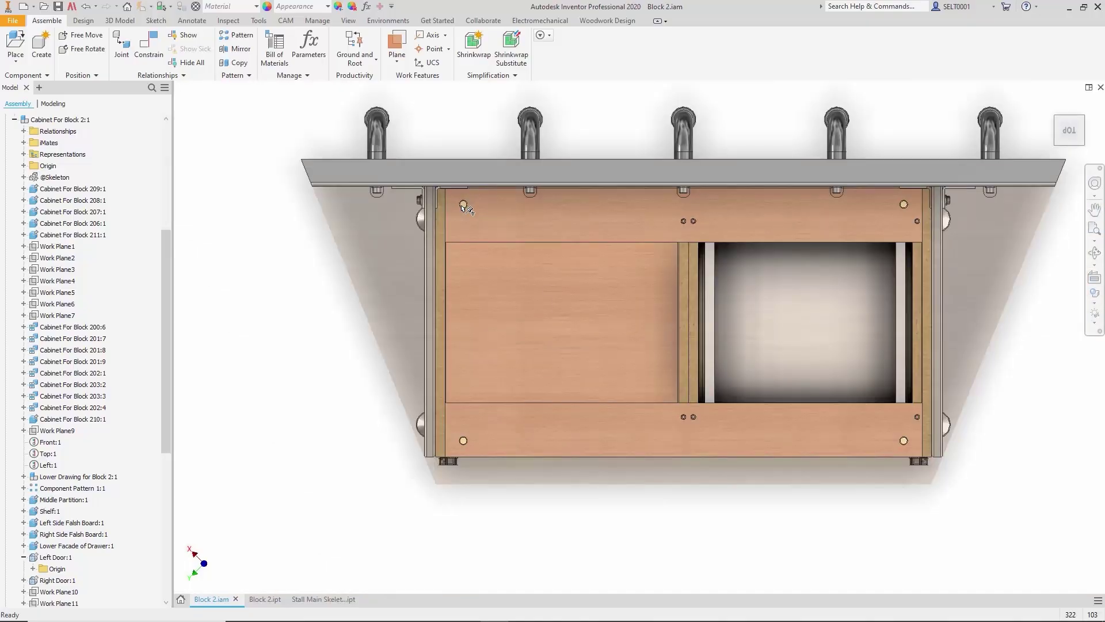
pyautogui.scroll(5, 441, 194)
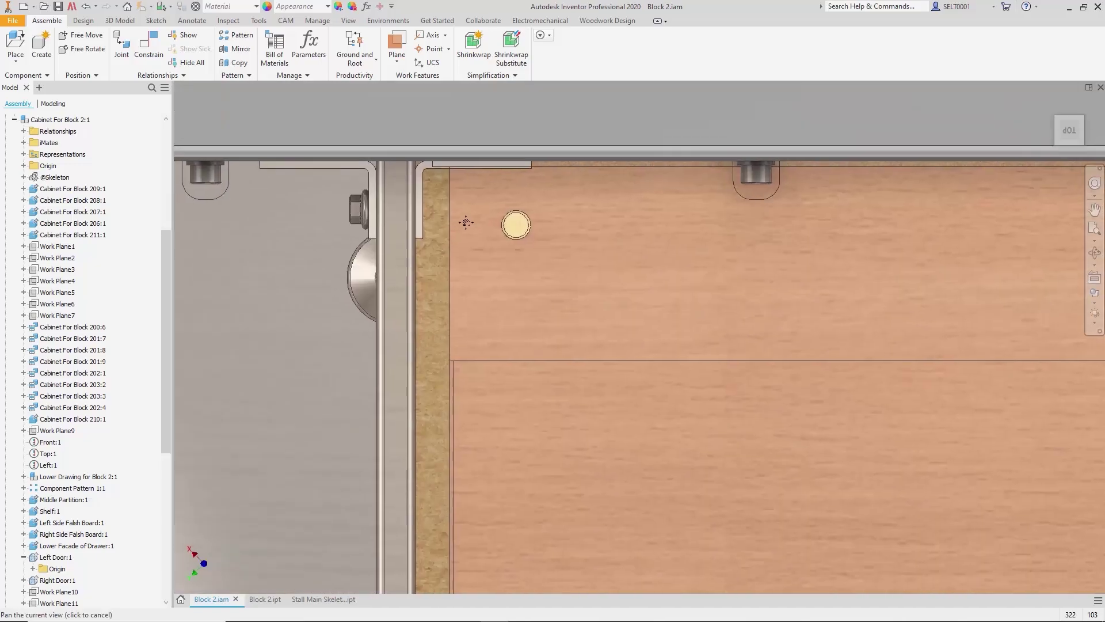
pyautogui.click(1064, 143)
pyautogui.click(1086, 121)
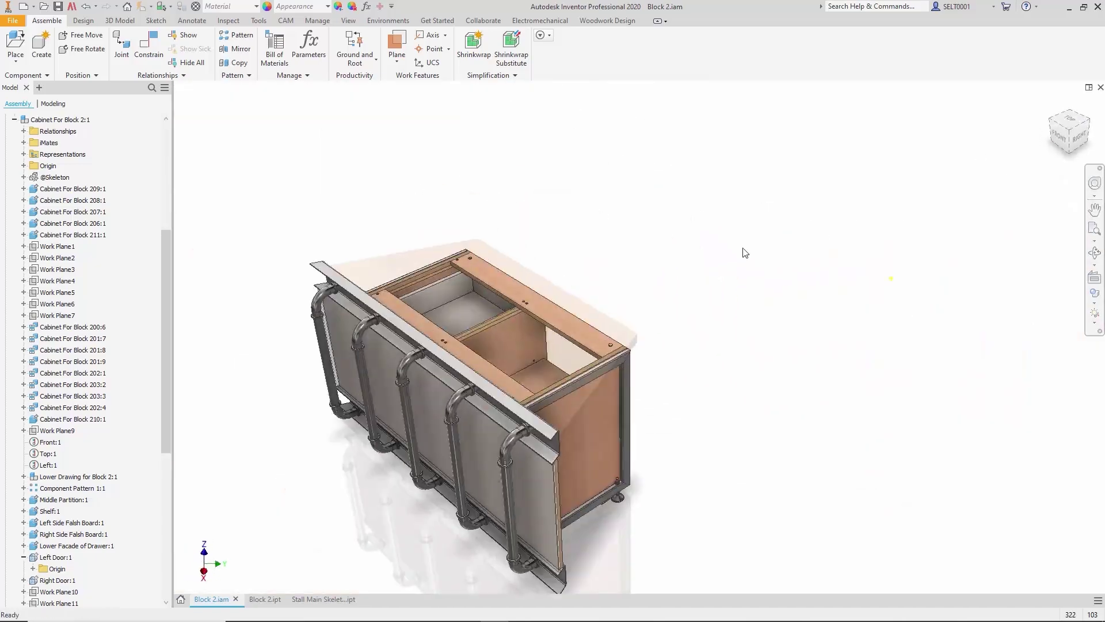
pyautogui.click(1088, 127)
pyautogui.scroll(5, 599, 418)
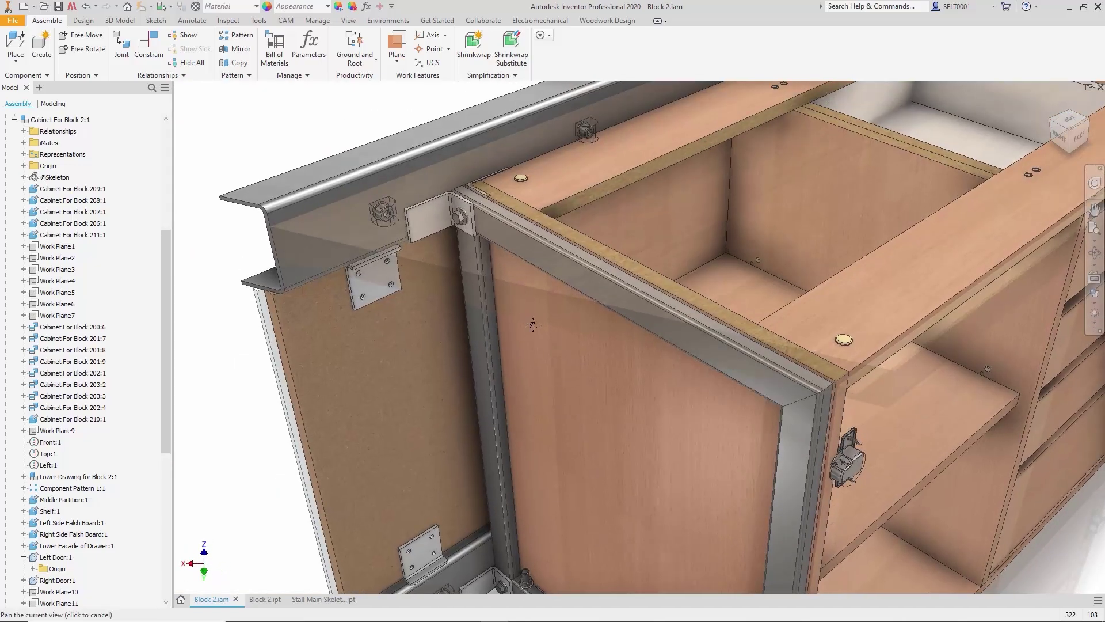
# Measure the distance from the upper steel rail's vertical face to the corner bracket's vertex.
pyautogui.press('m')
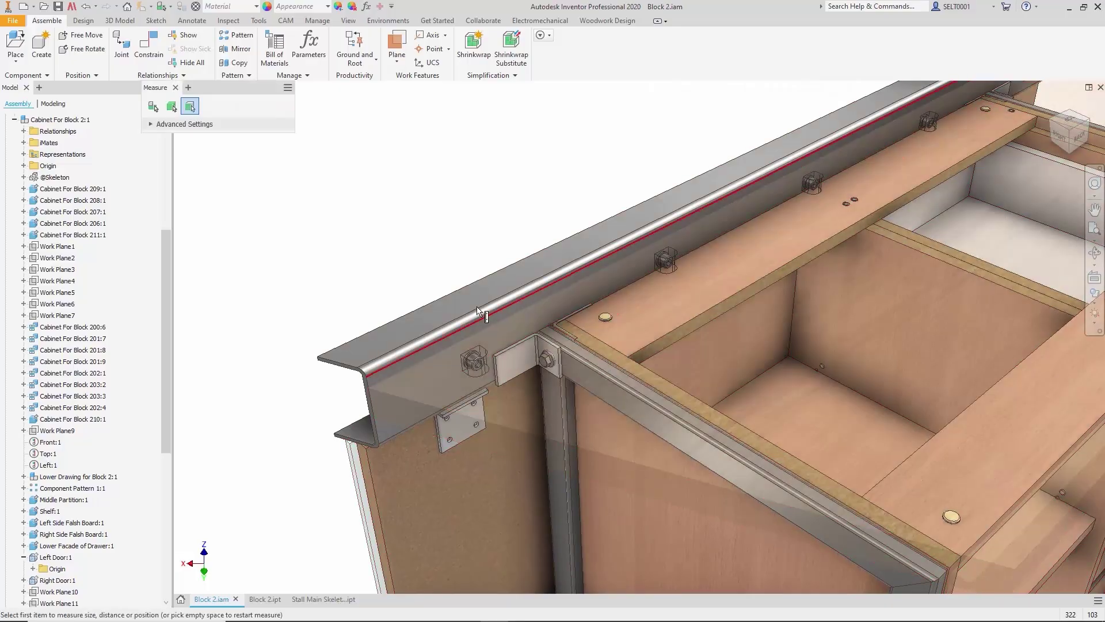
pyautogui.click(390, 421)
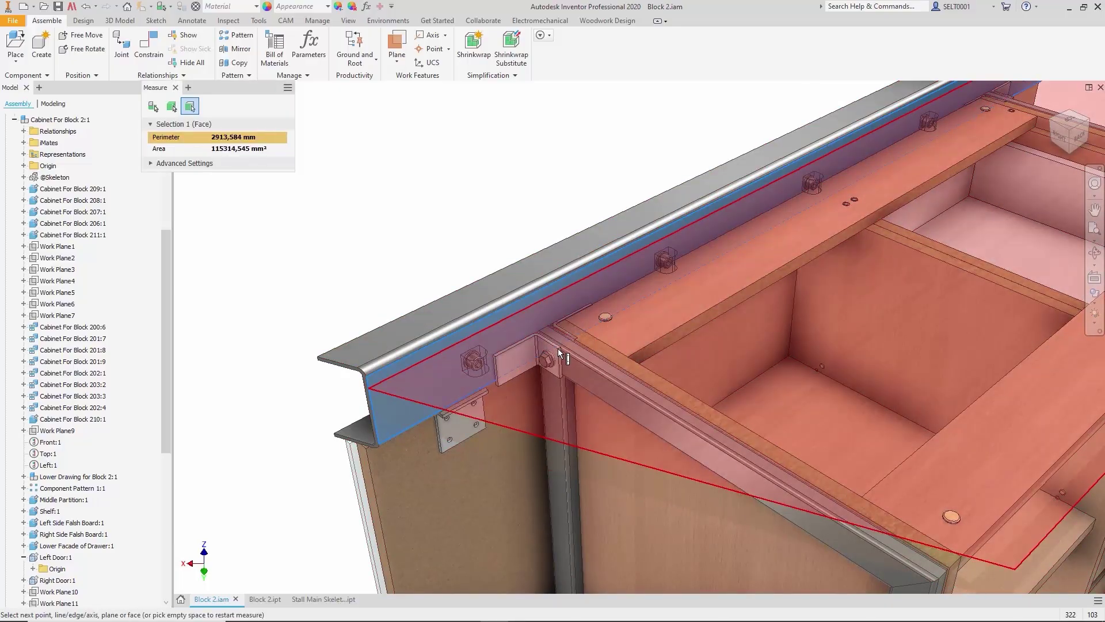
pyautogui.click(557, 358)
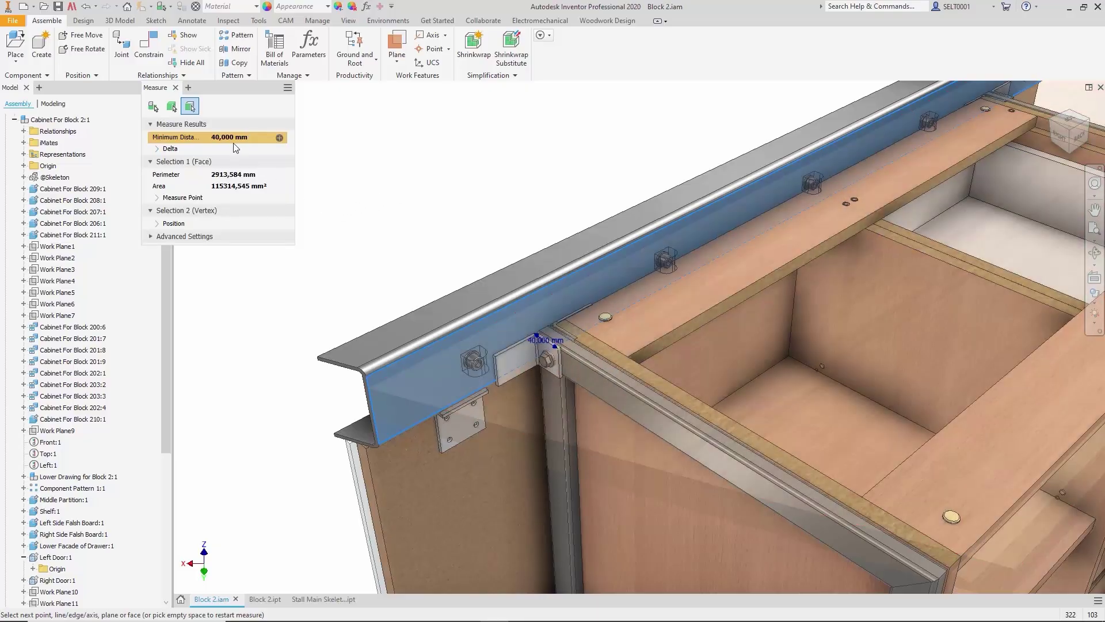
pyautogui.press('Escape')
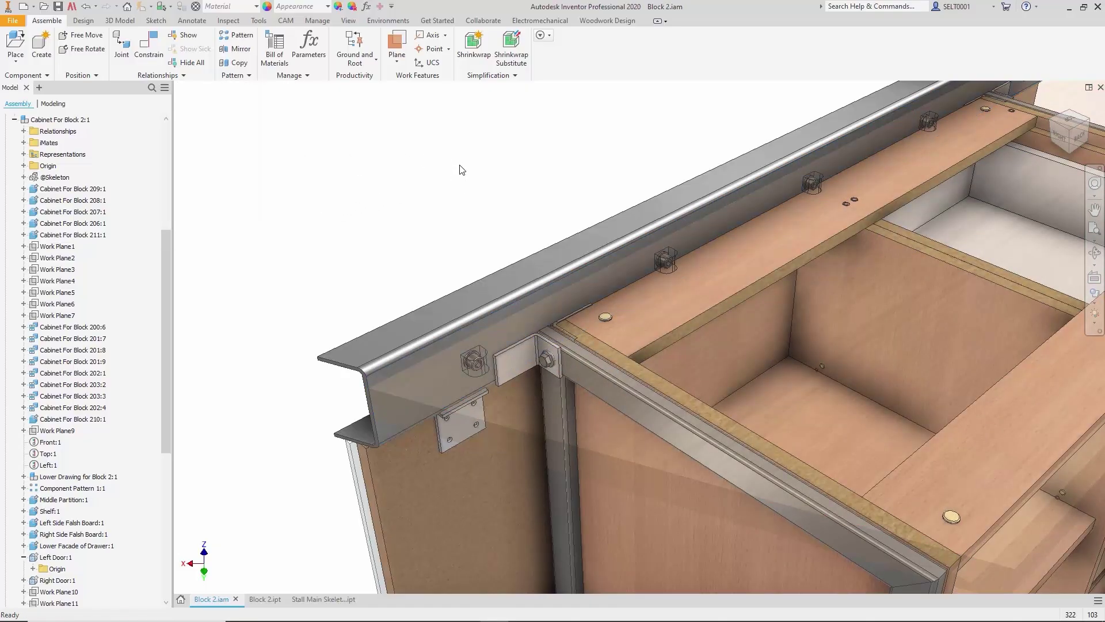
# Move the cabinet body's face towards the rails by -44 mm with Direct Edit in Block 2.ipt, and check it from above.
pyautogui.click(265, 599)
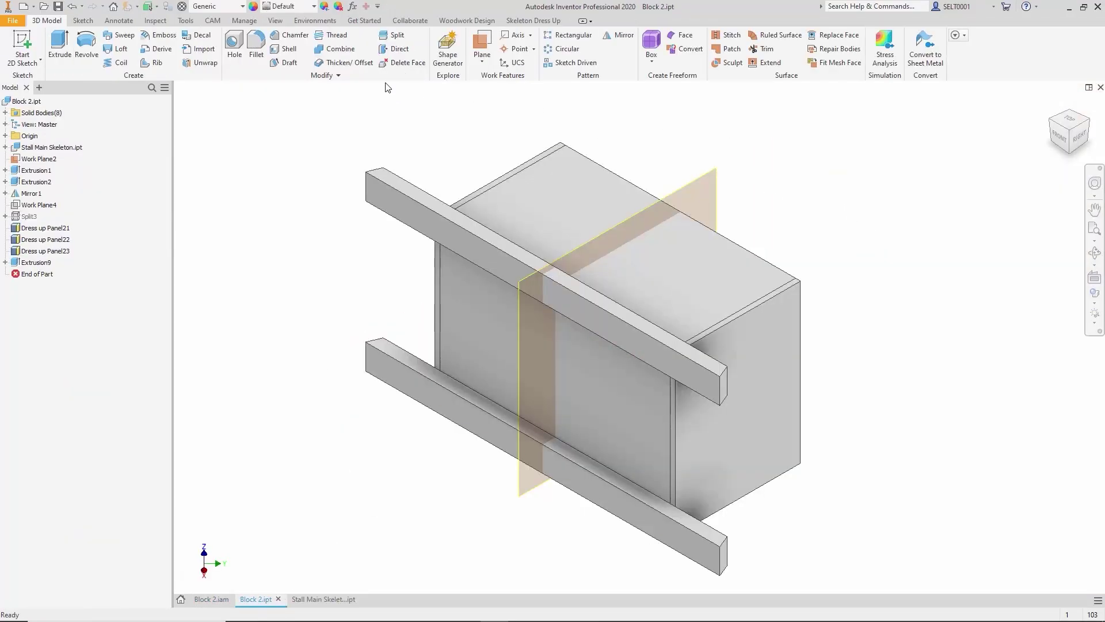
pyautogui.click(395, 48)
pyautogui.click(478, 314)
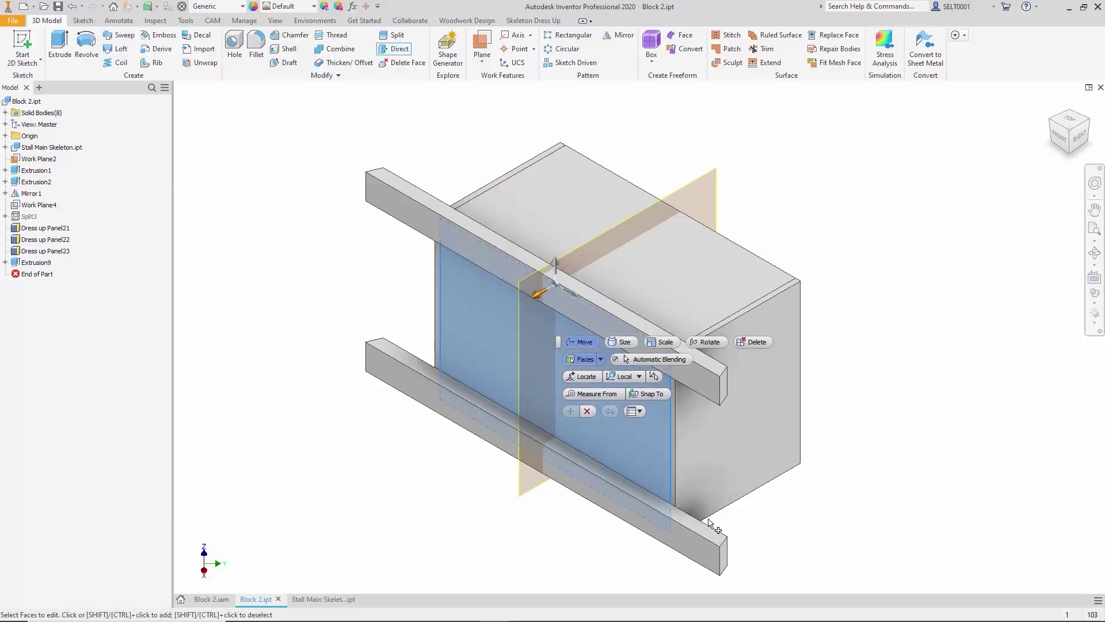
pyautogui.moveTo(538, 298); pyautogui.dragTo(450, 328)
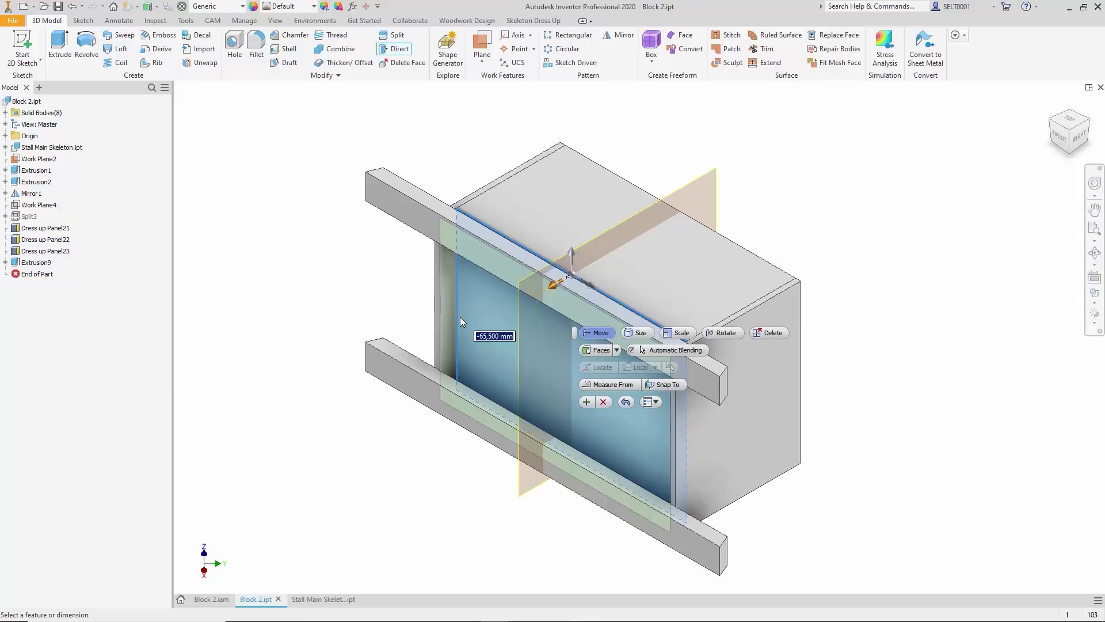
pyautogui.write('-44')
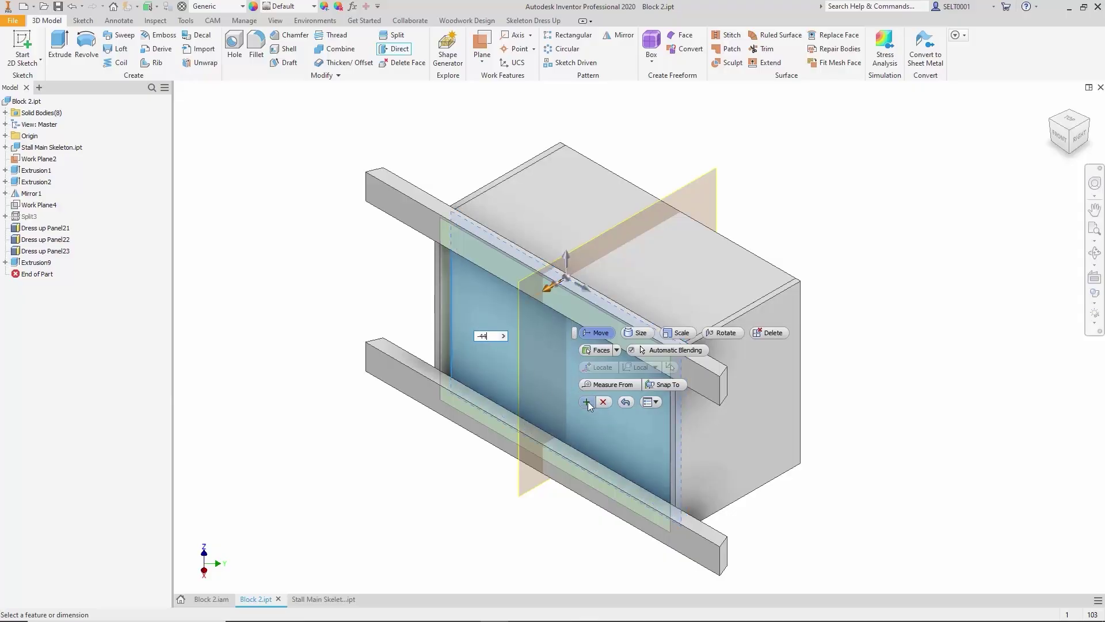
pyautogui.click(587, 402)
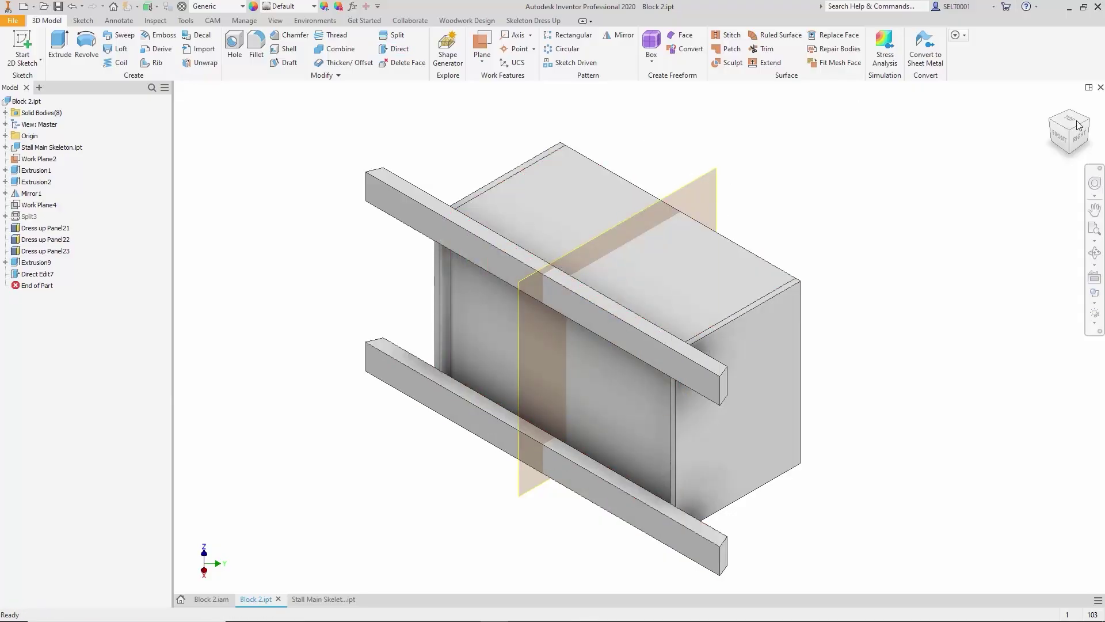
pyautogui.click(1074, 120)
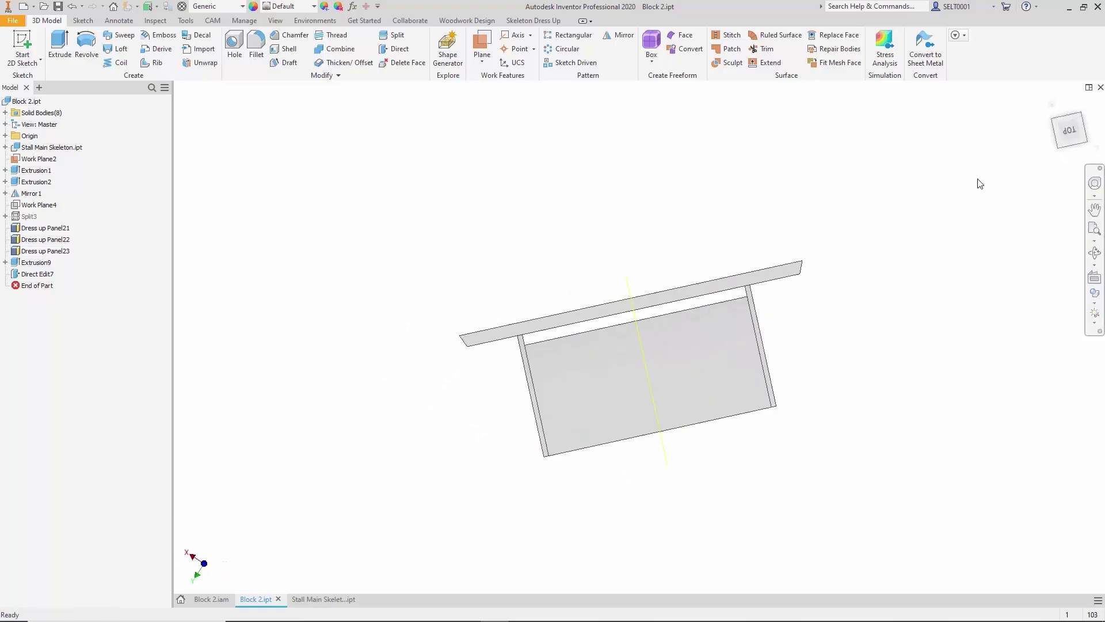
# Switch back to the Block 2.iam assembly and refresh the iBox cabinet from the edited skeleton.
pyautogui.click(211, 599)
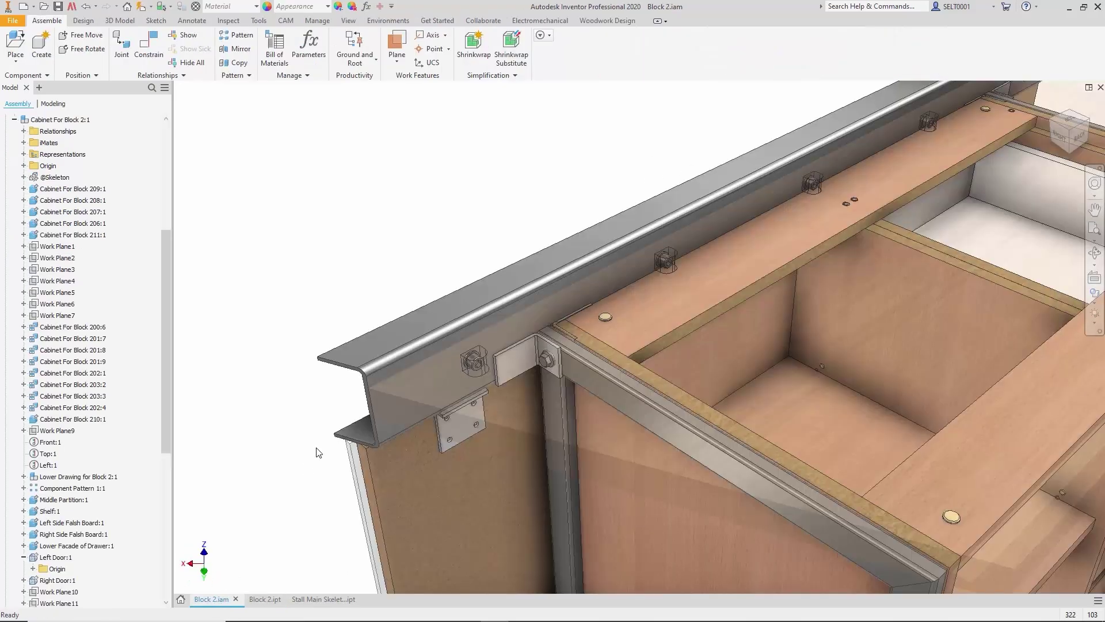
pyautogui.click(1074, 119)
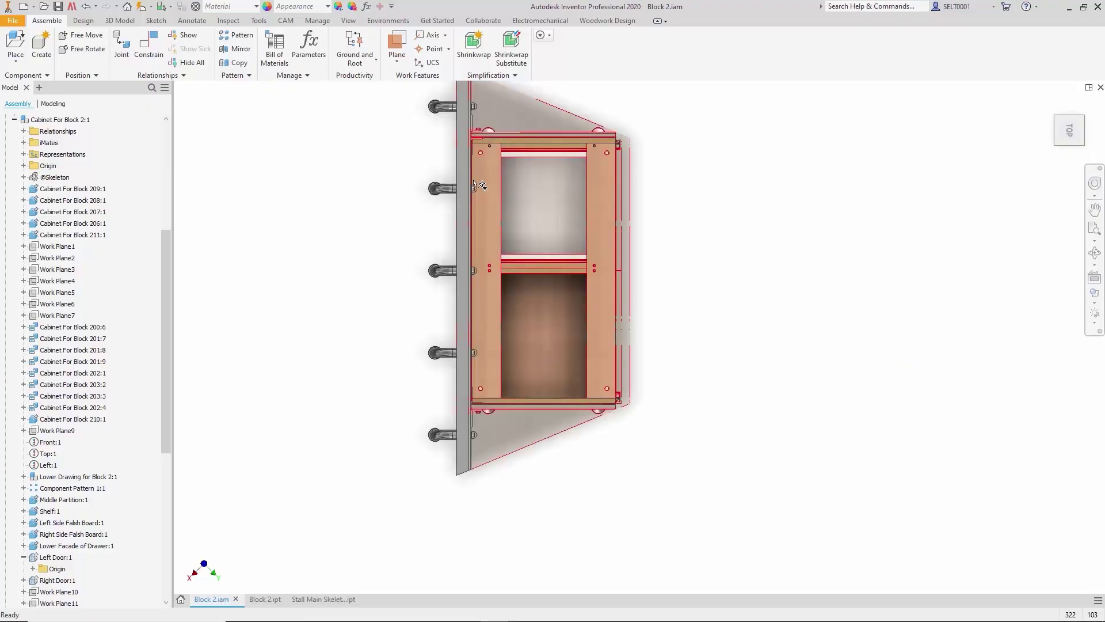
pyautogui.click(1090, 115)
pyautogui.scroll(5, 622, 181)
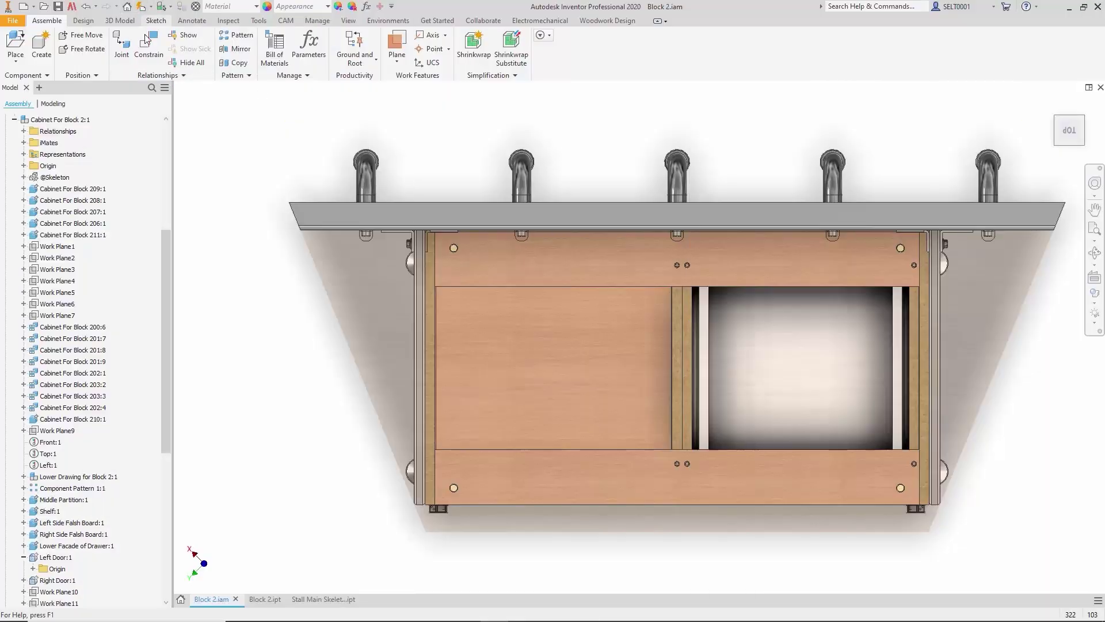
pyautogui.click(607, 21)
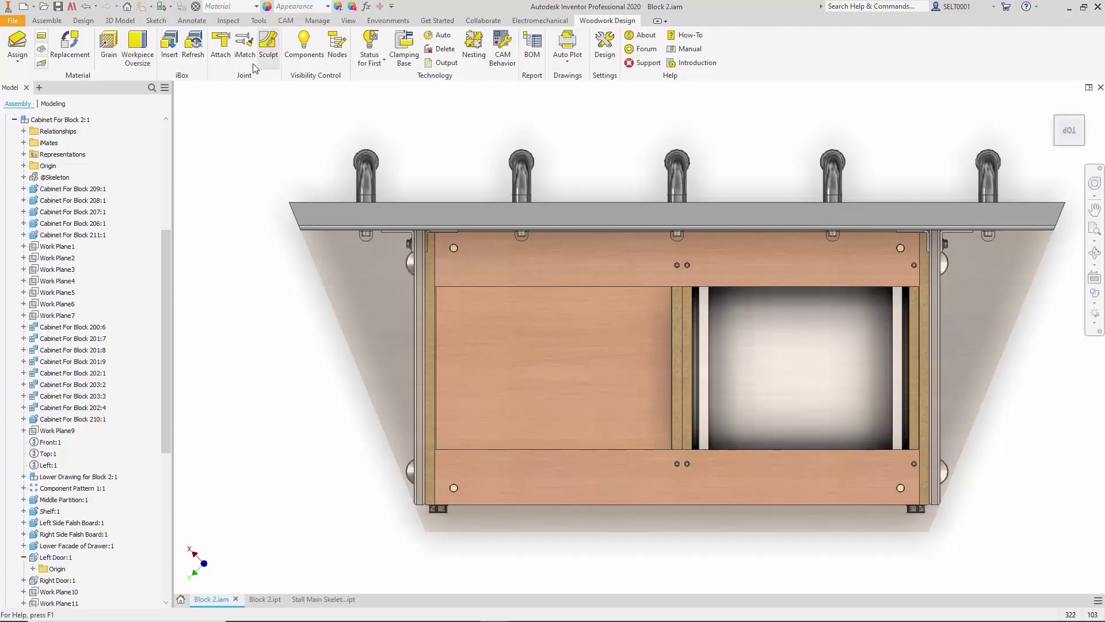
pyautogui.click(192, 46)
pyautogui.click(520, 343)
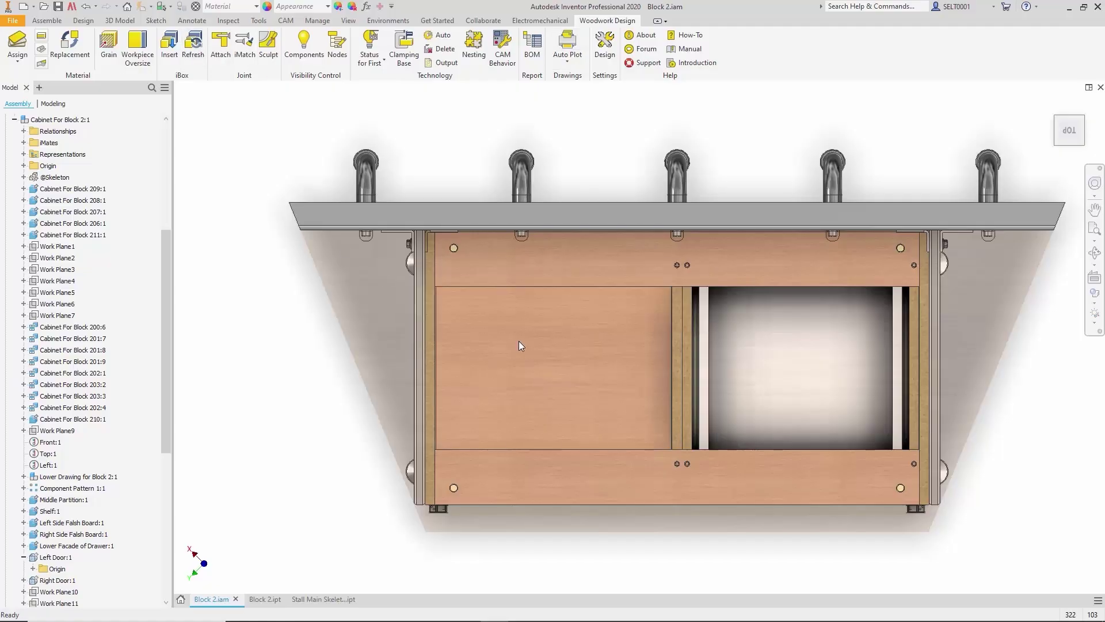
pyautogui.click(625, 344)
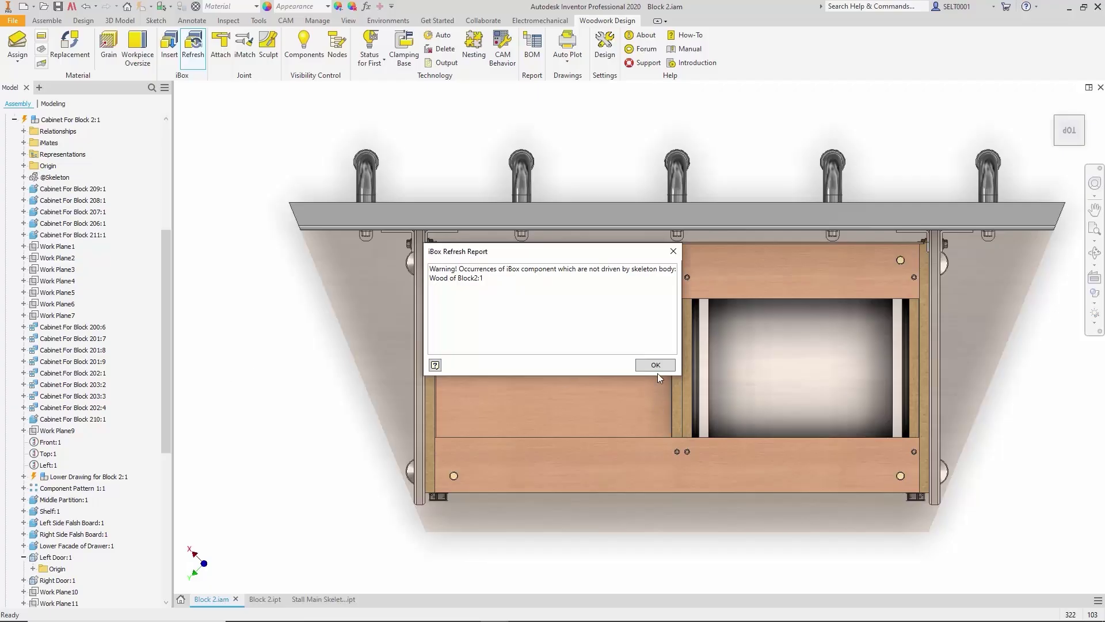
# Finish the iBox refresh by updating the Block 2 assembly, and check the cabinet's gap to the steel rail and corner brackets from above.
pyautogui.click(657, 367)
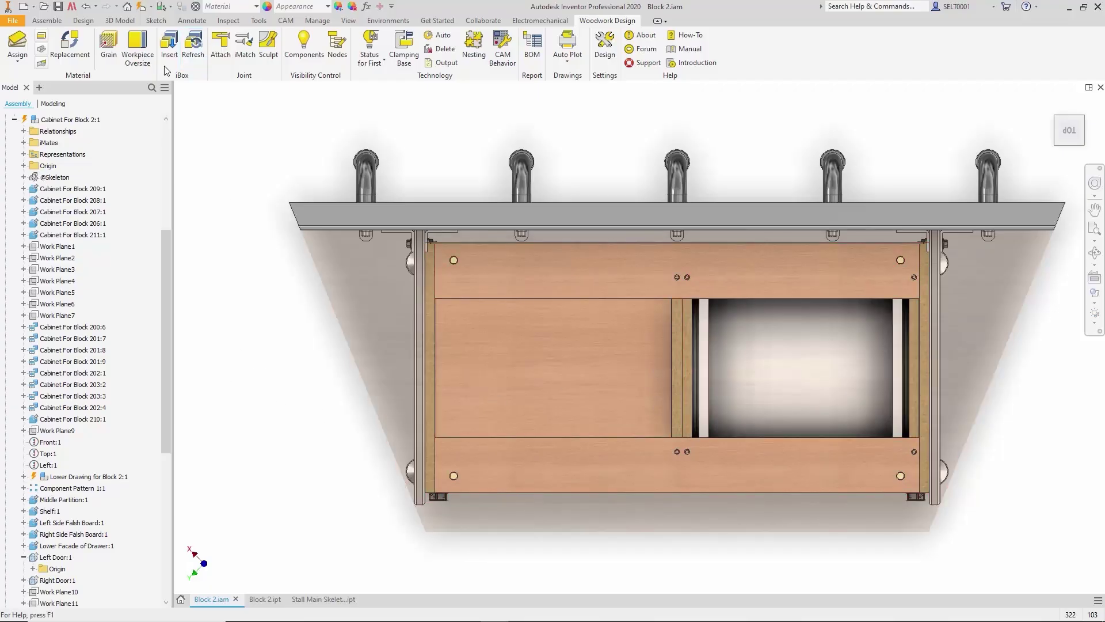
pyautogui.click(141, 6)
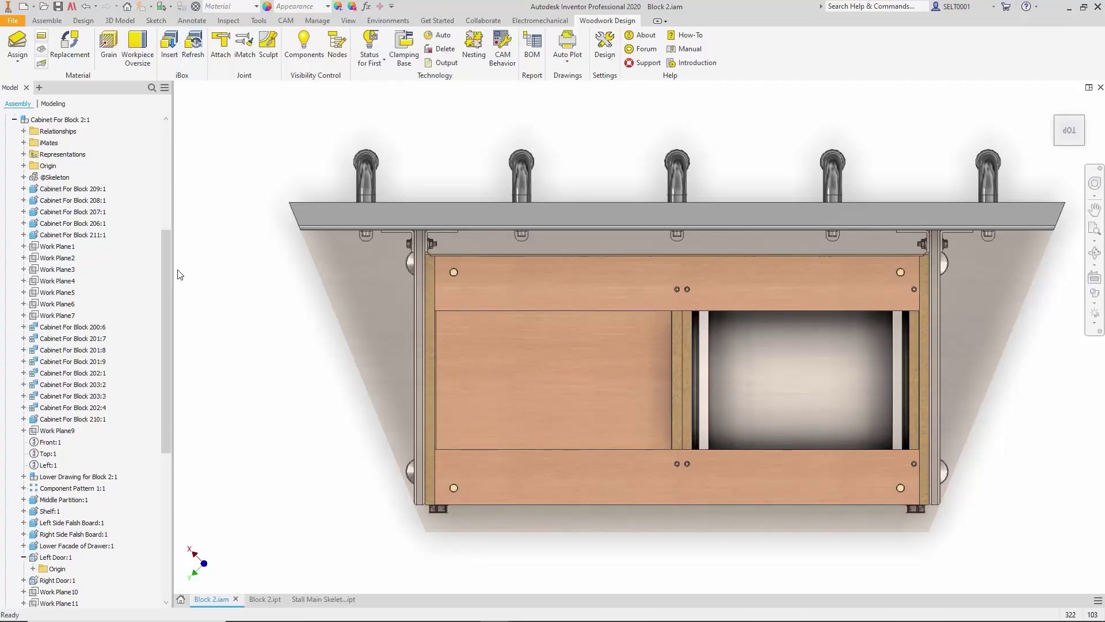
pyautogui.scroll(5, 453, 160)
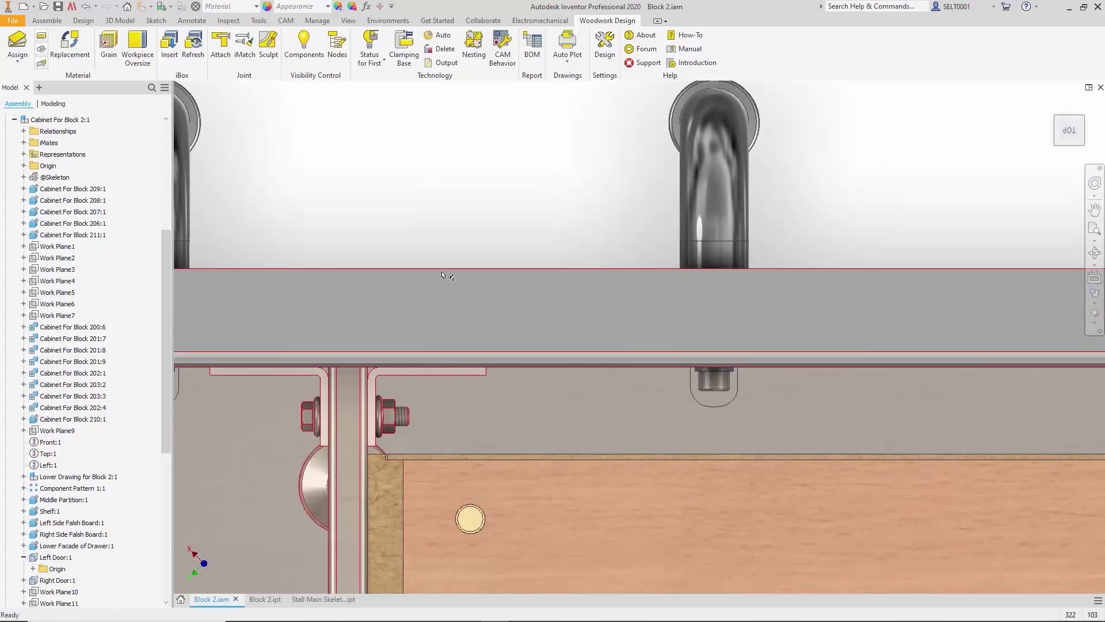
pyautogui.scroll(-5, 444, 276)
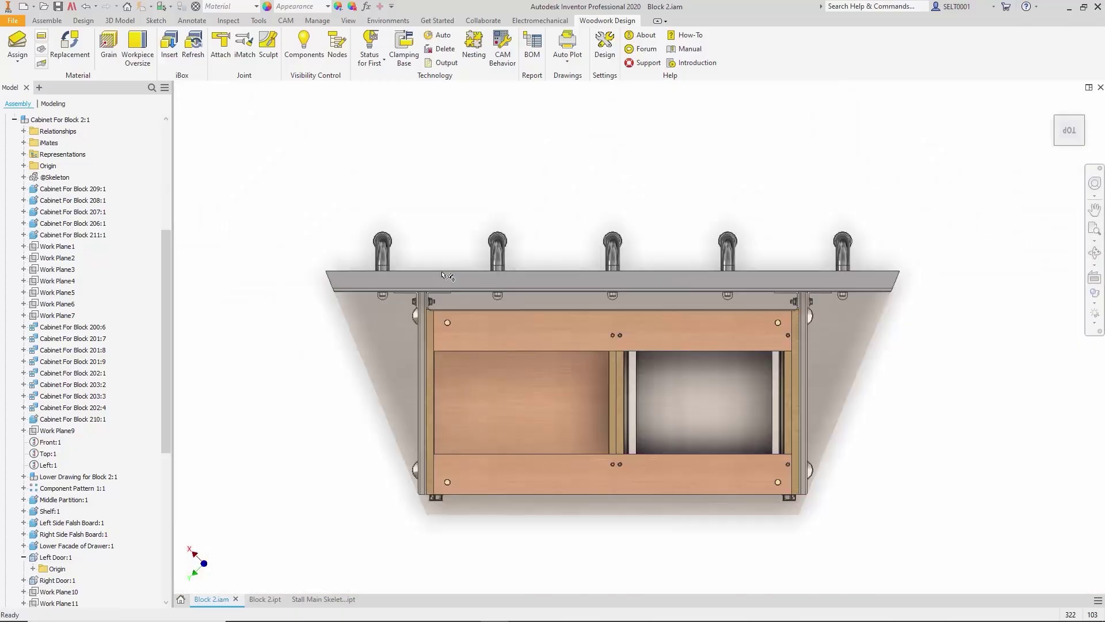
pyautogui.click(1071, 151)
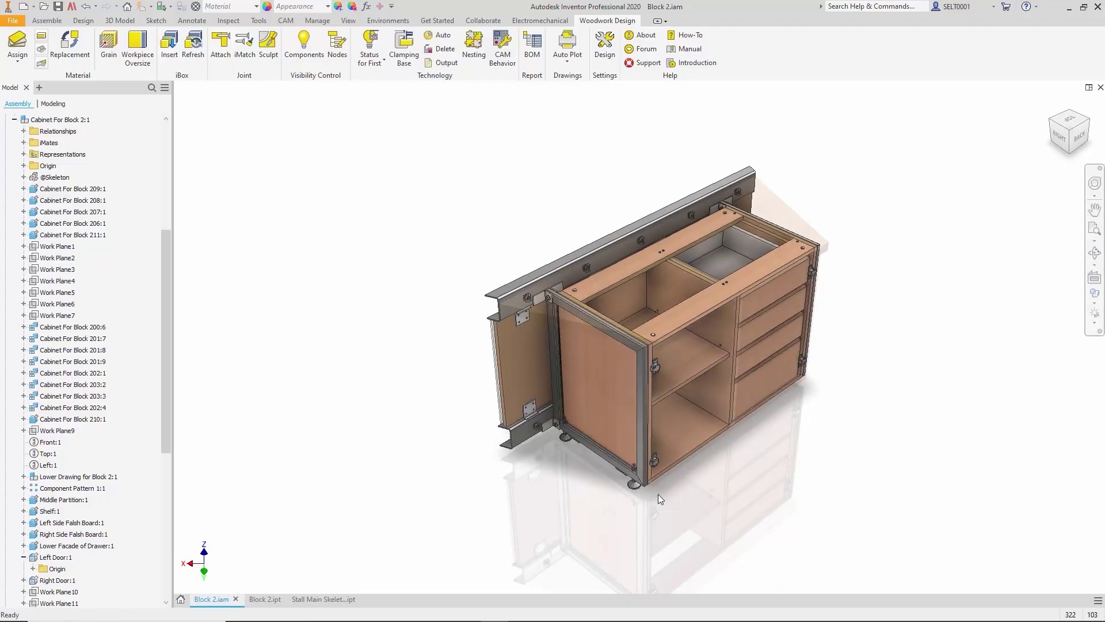
# Switch to the Stall Main Skeleton part and set the extrusion distance of Extrusion1 to 780 mm.
pyautogui.click(484, 407)
pyautogui.click(332, 594)
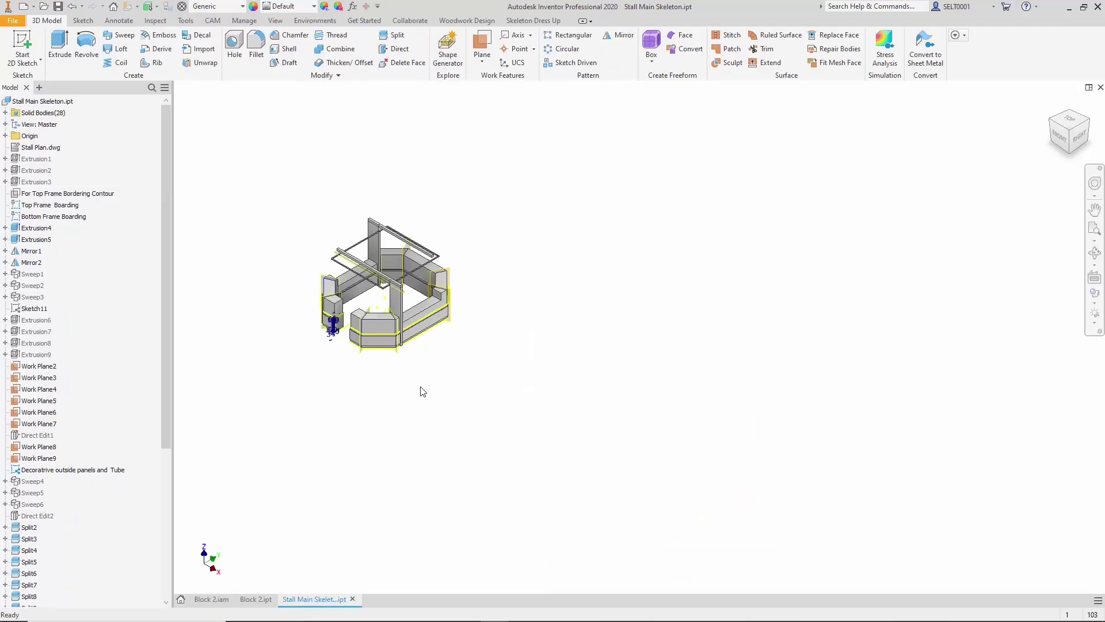
pyautogui.press('Home')
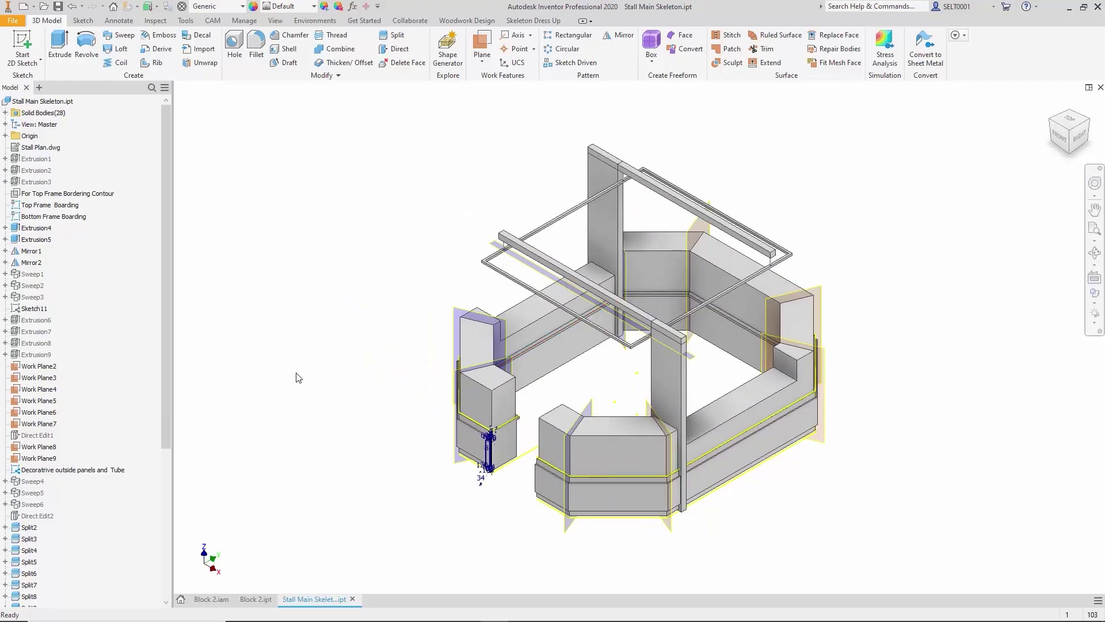
pyautogui.doubleClick(31, 160)
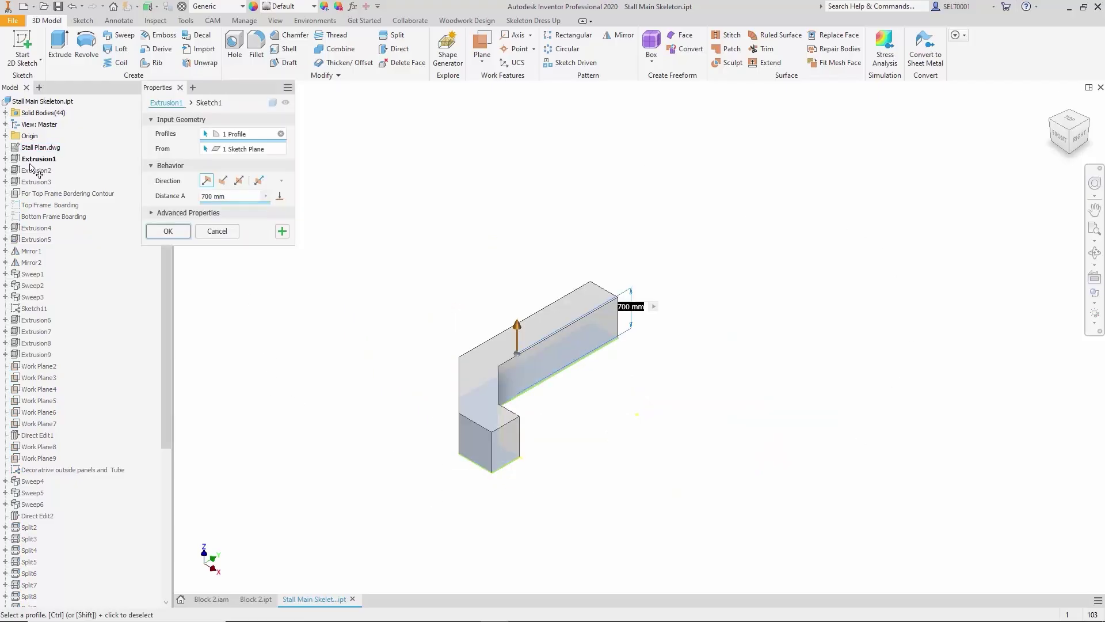
pyautogui.click(230, 196)
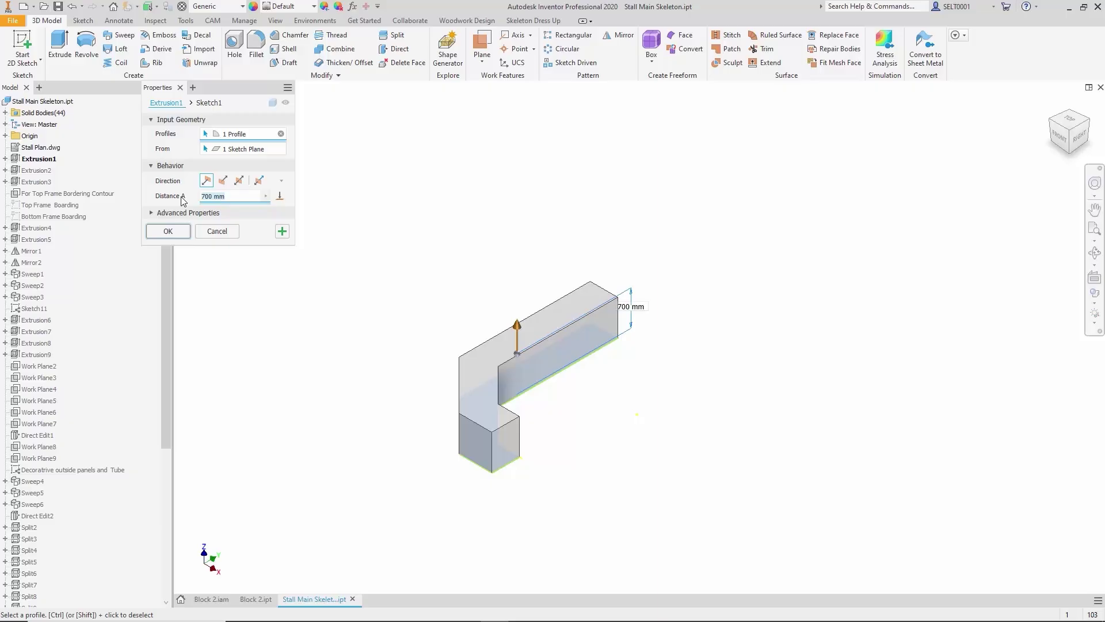
pyautogui.write('780')
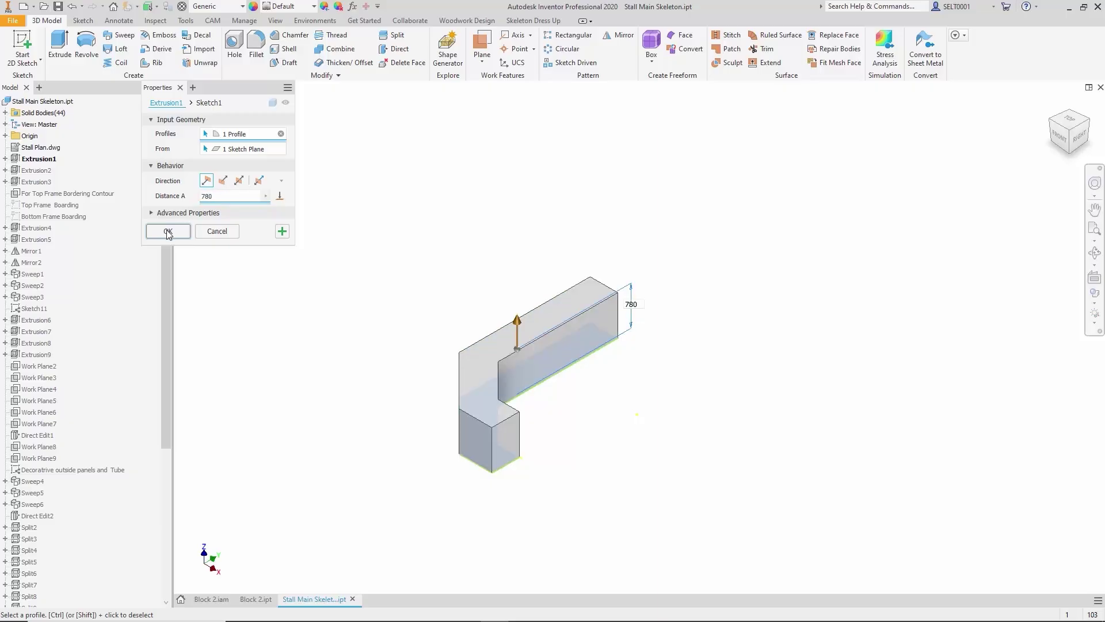
pyautogui.click(167, 230)
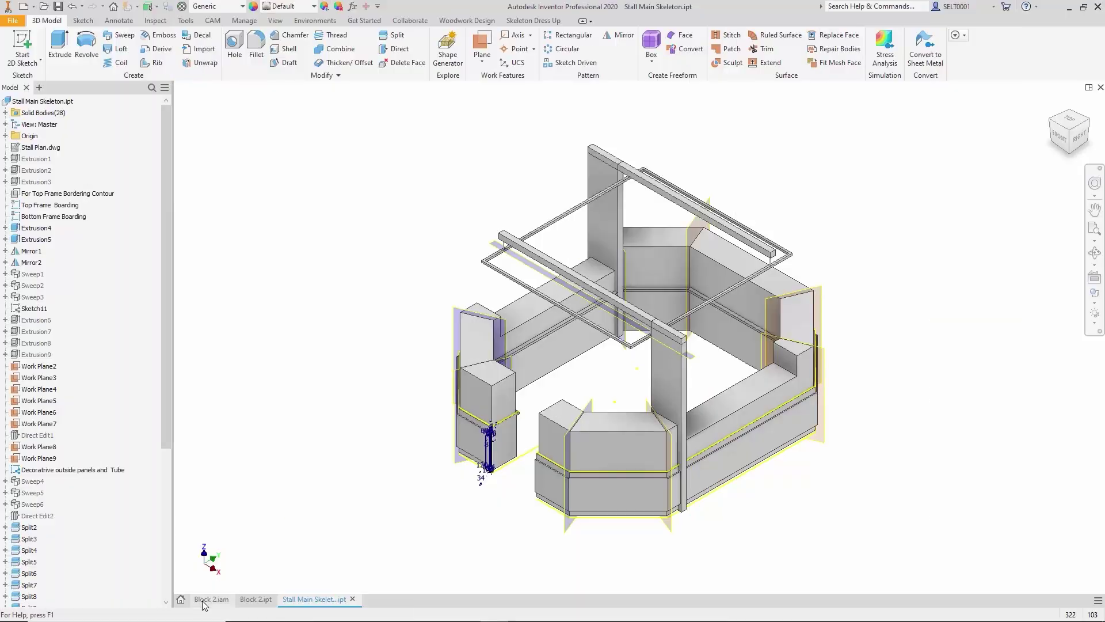
# Return to the Block 2.iam assembly, refresh the iBox cabinet to follow the changed main skeleton height, and check it from behind and at an angle.
pyautogui.click(202, 599)
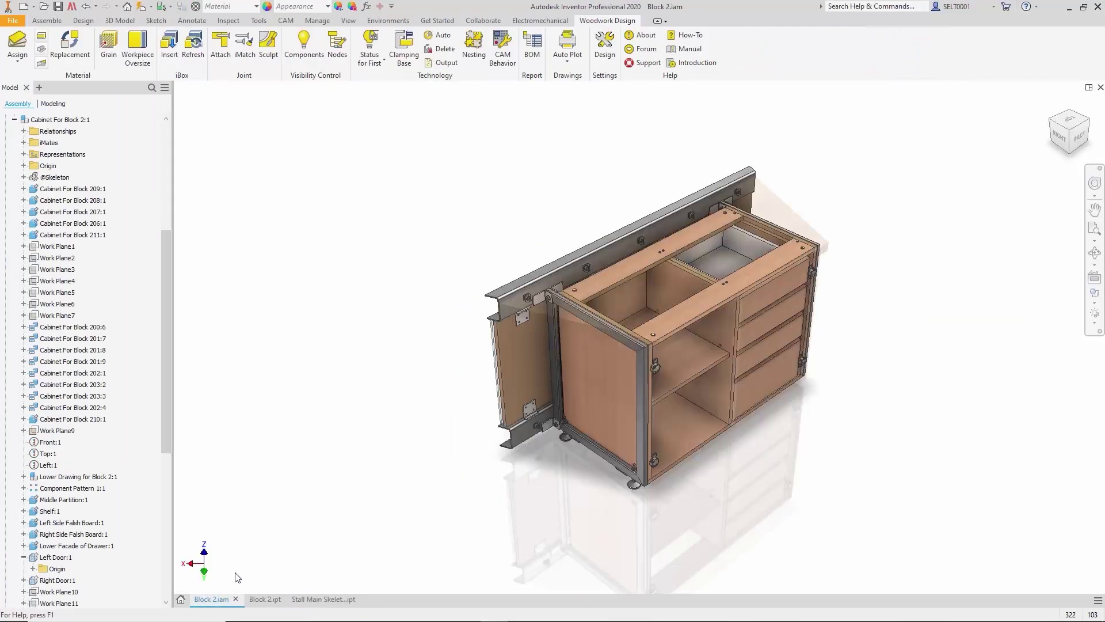
pyautogui.click(1082, 138)
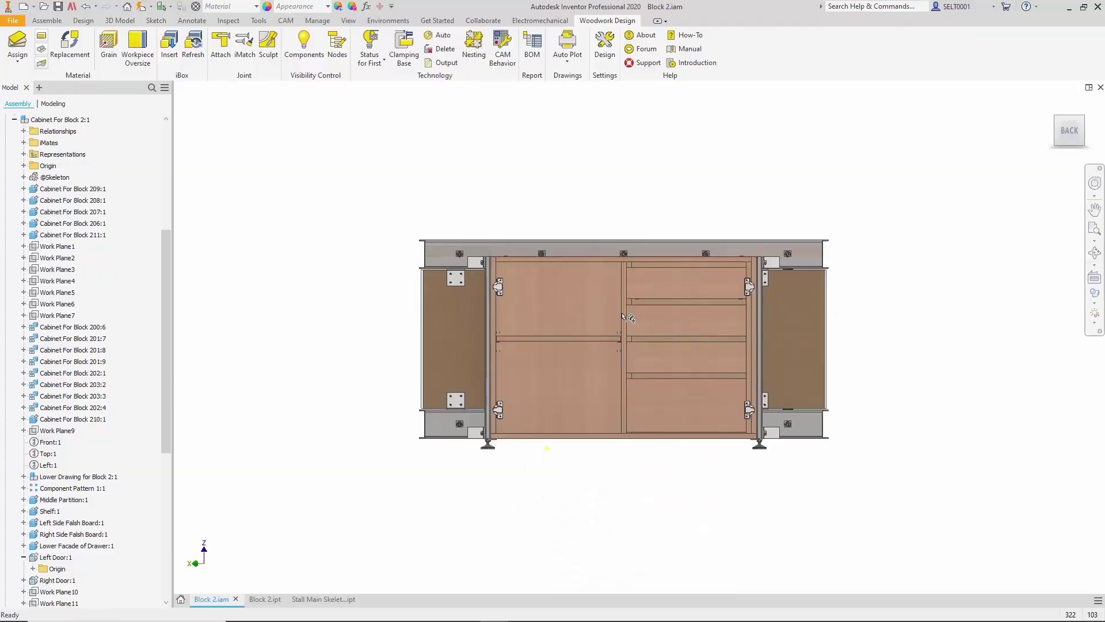
pyautogui.scroll(2, 590, 314)
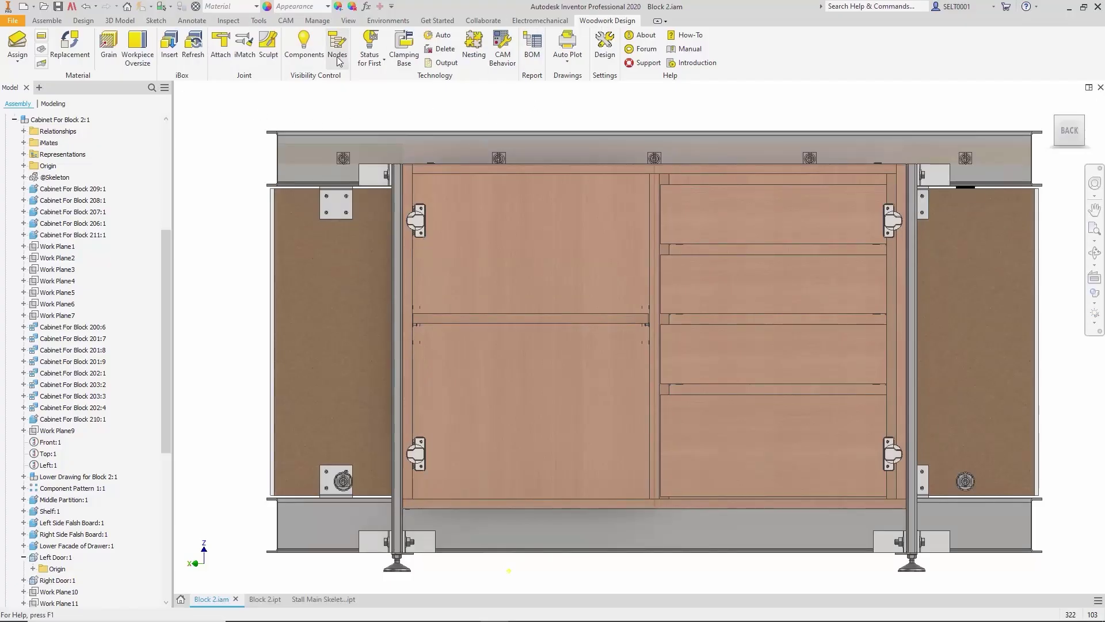
pyautogui.click(193, 47)
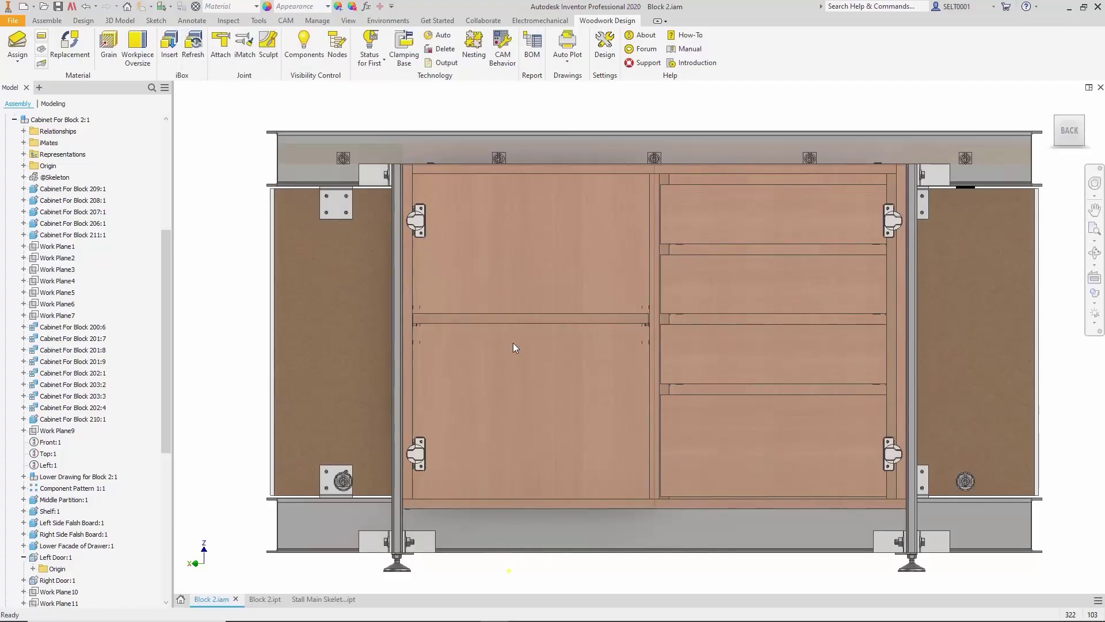
pyautogui.click(630, 342)
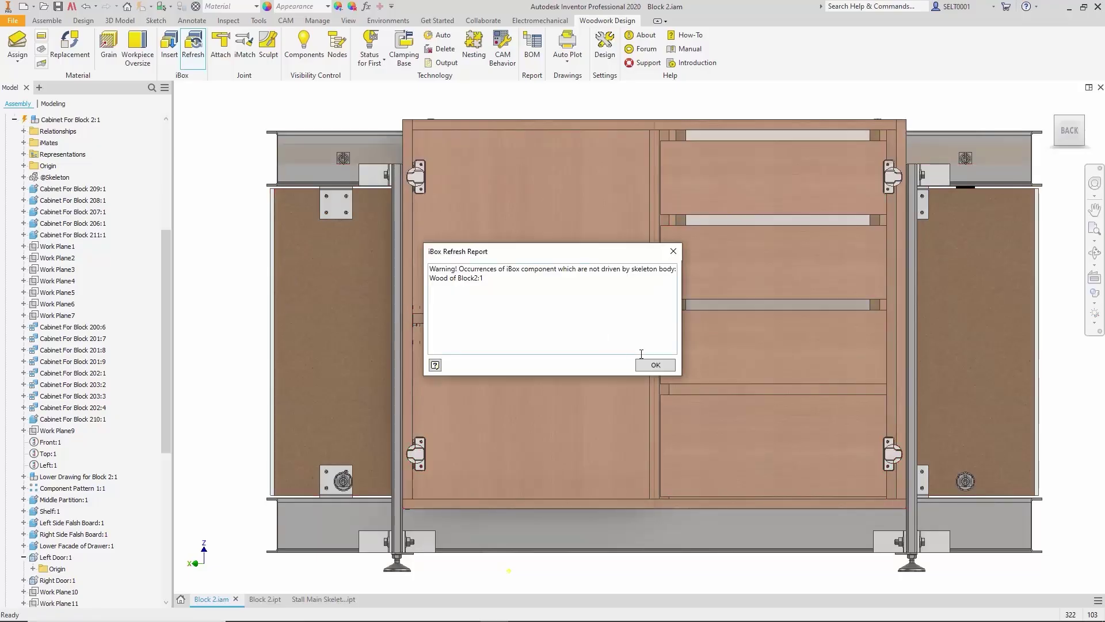
pyautogui.click(653, 365)
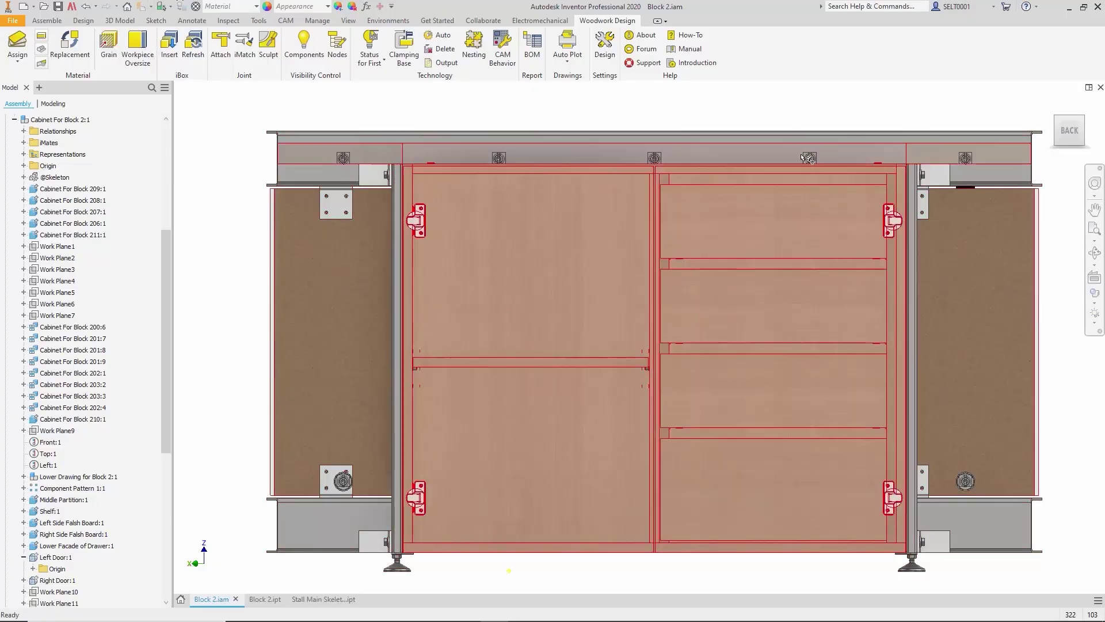
pyautogui.click(1057, 122)
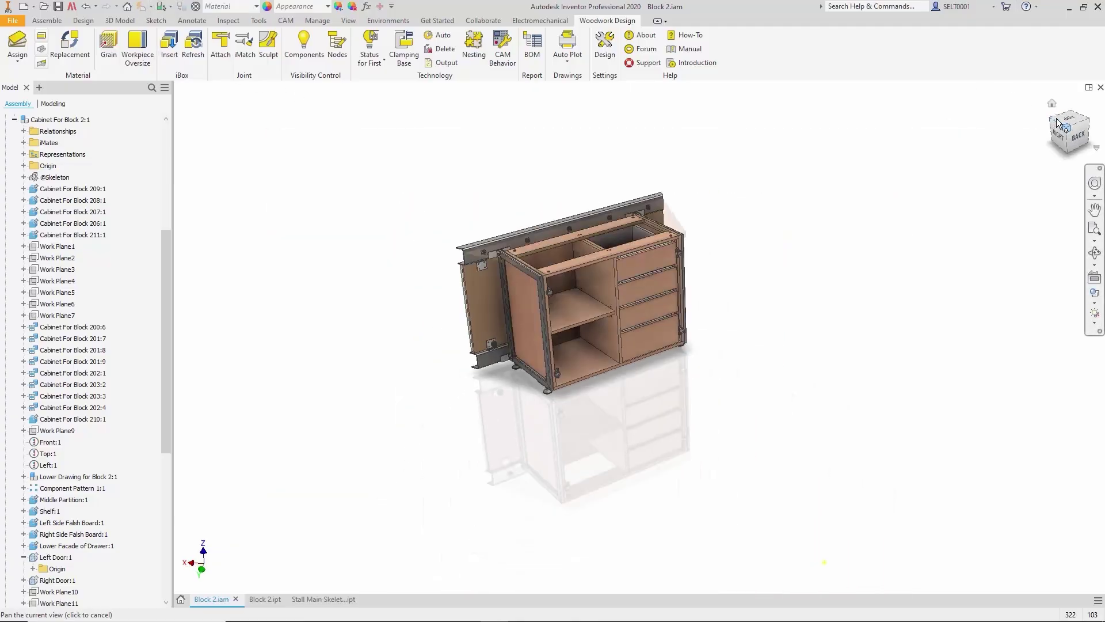
pyautogui.scroll(2, 616, 303)
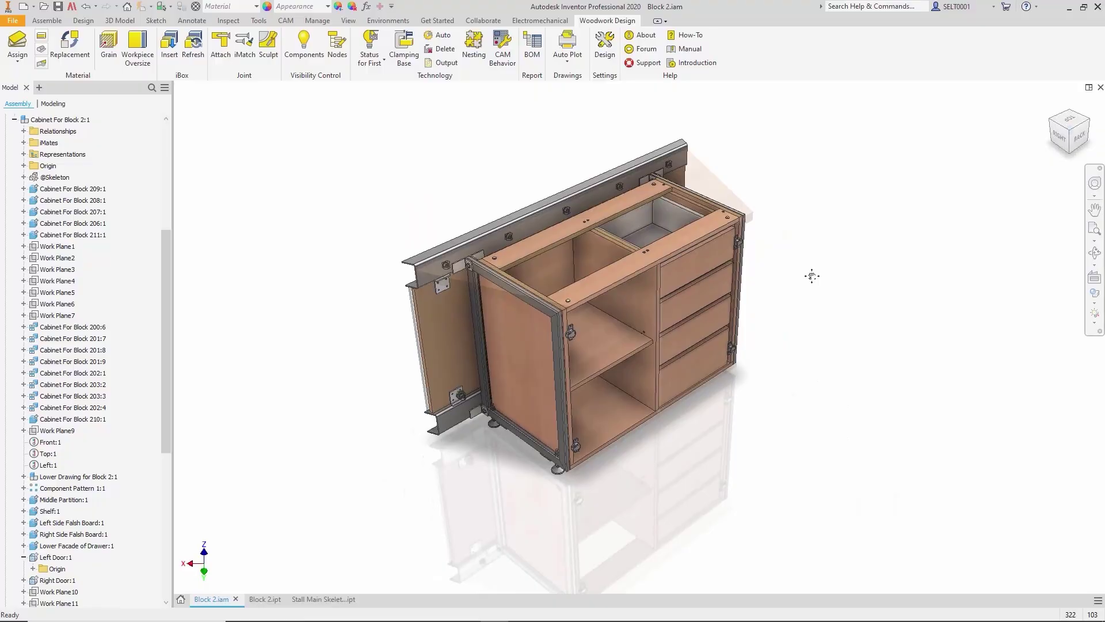